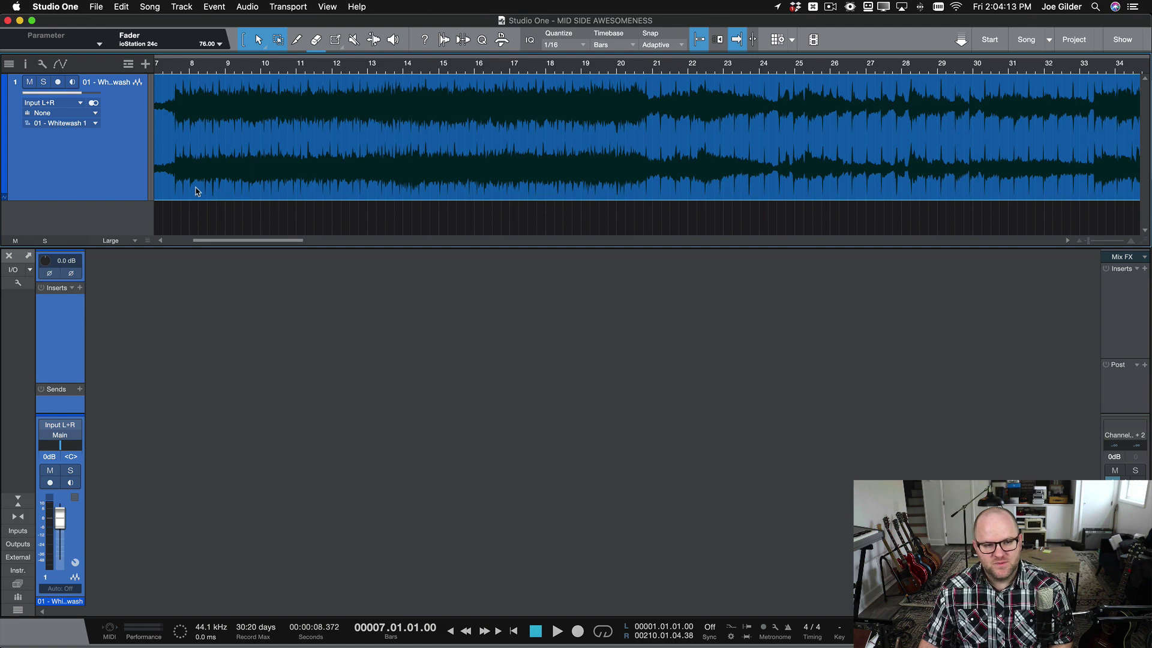
# Duplicate the Whitewash track with its audio and invert the polarity of both channels on the duplicate
pyautogui.press('F3')
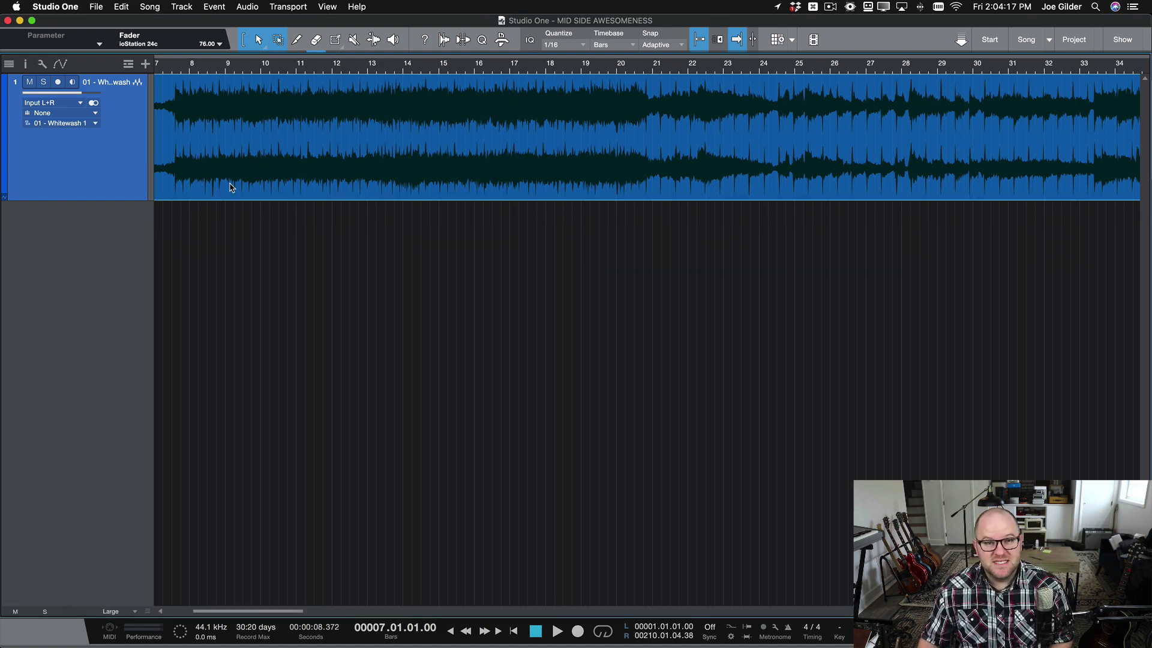
pyautogui.moveTo(229, 187); pyautogui.dragTo(215, 281)
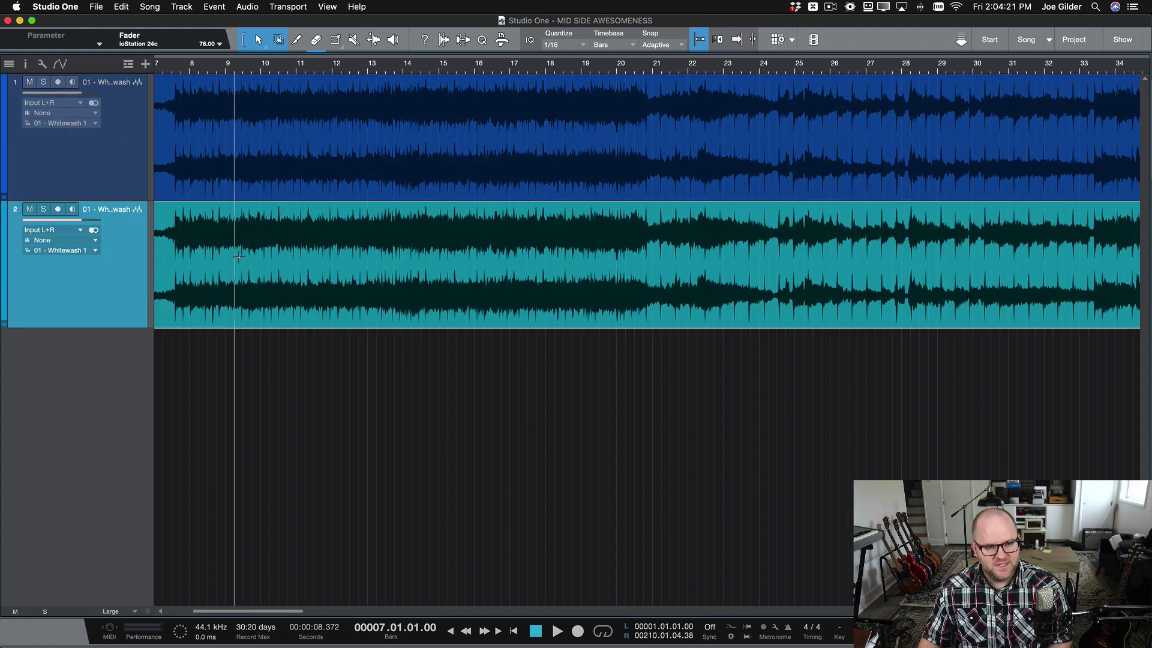
pyautogui.press('F3')
pyautogui.click(99, 273)
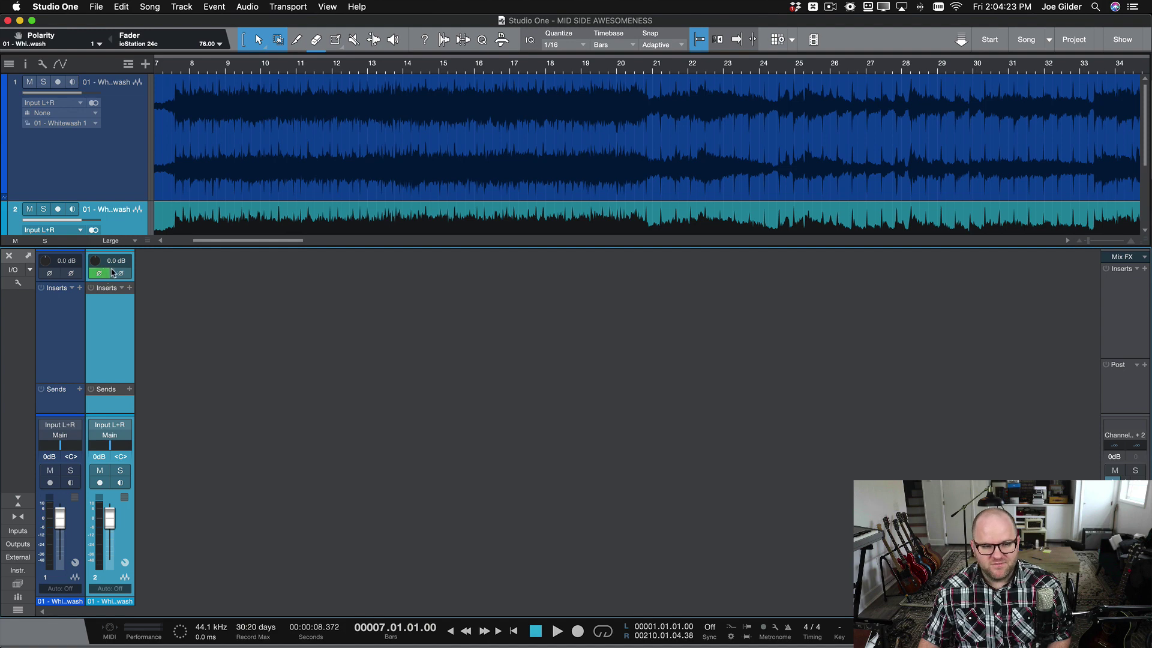
pyautogui.click(121, 273)
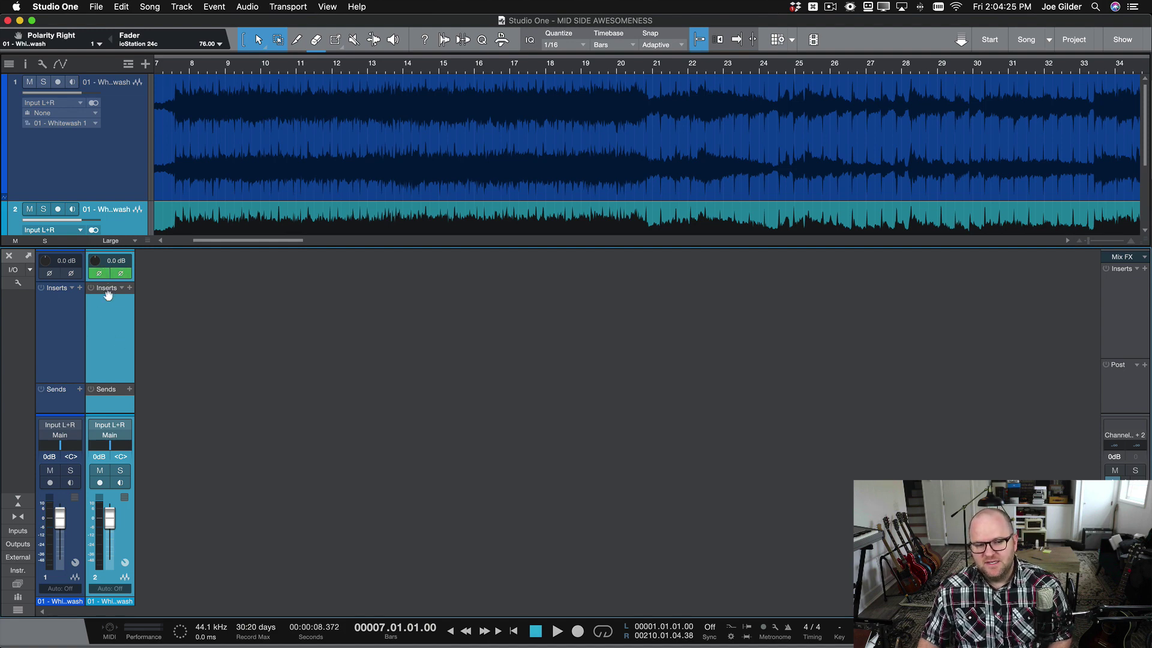
# Hide the Input controls component in the console's channel strips, and turn it back on
pyautogui.click(7, 283)
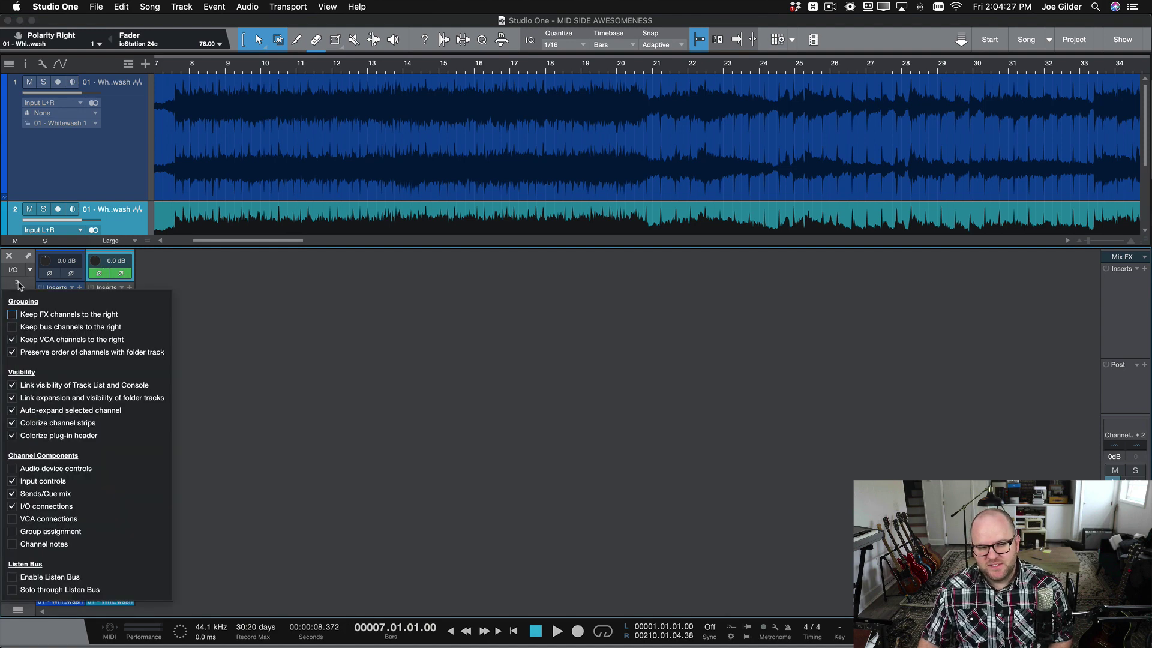
pyautogui.click(46, 485)
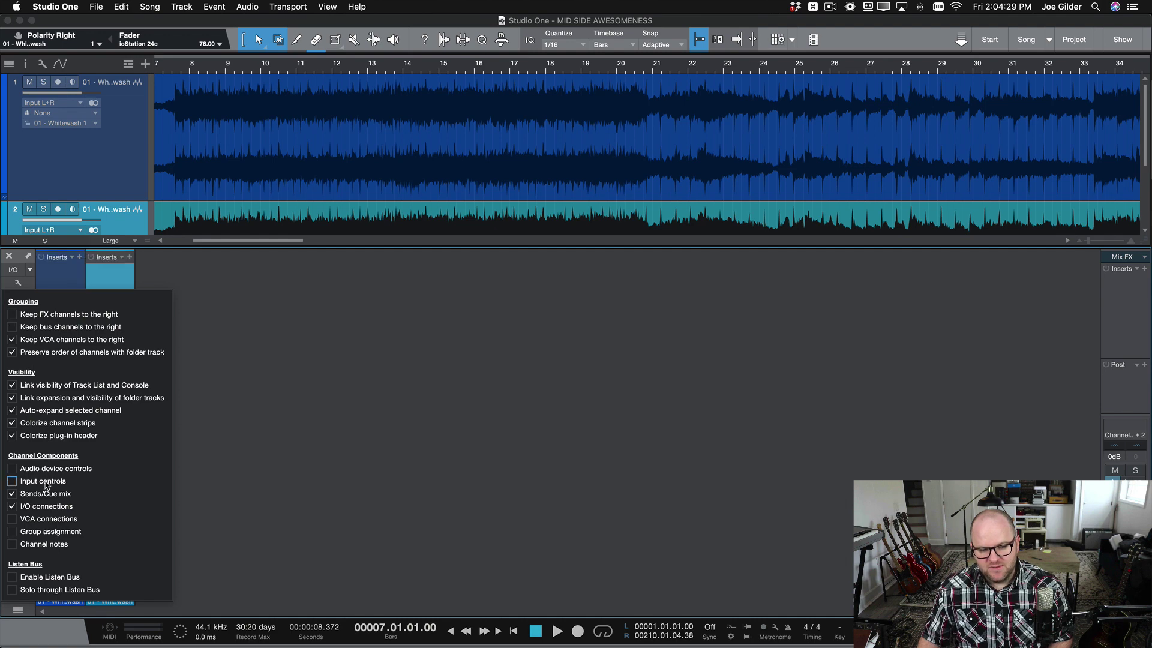
pyautogui.click(46, 485)
pyautogui.click(111, 262)
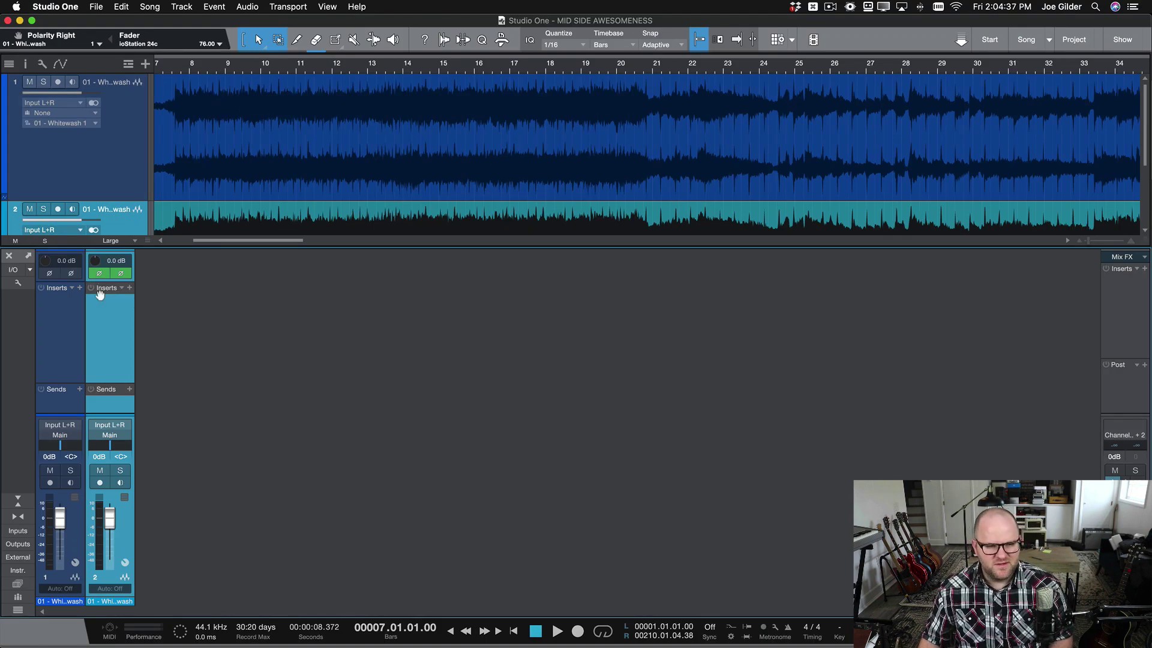
pyautogui.click(79, 339)
pyautogui.click(111, 340)
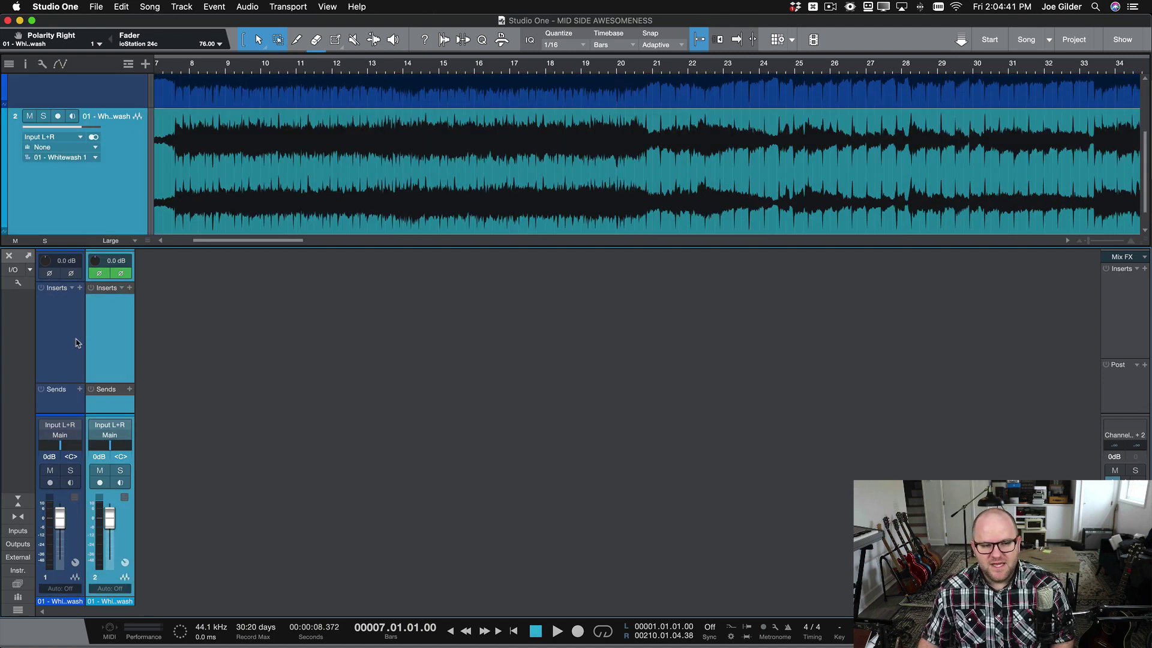
pyautogui.click(77, 343)
pyautogui.click(109, 342)
pyautogui.click(71, 342)
pyautogui.click(109, 341)
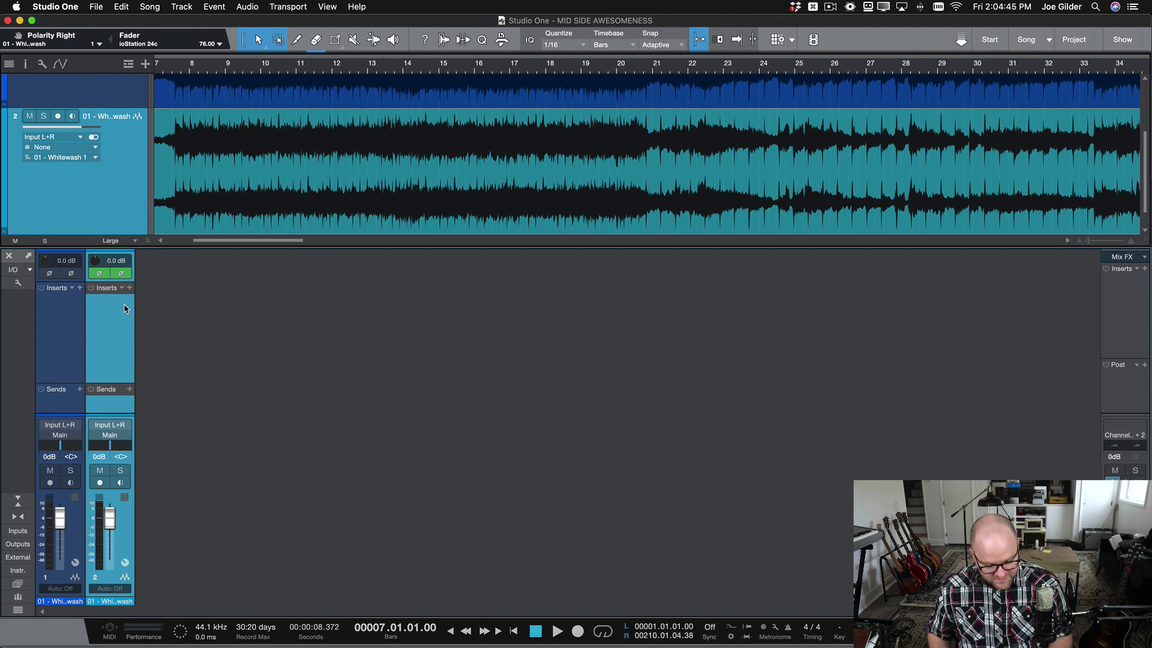
# Enable autoscroll and show the effects browser alongside the console
pyautogui.press('f')
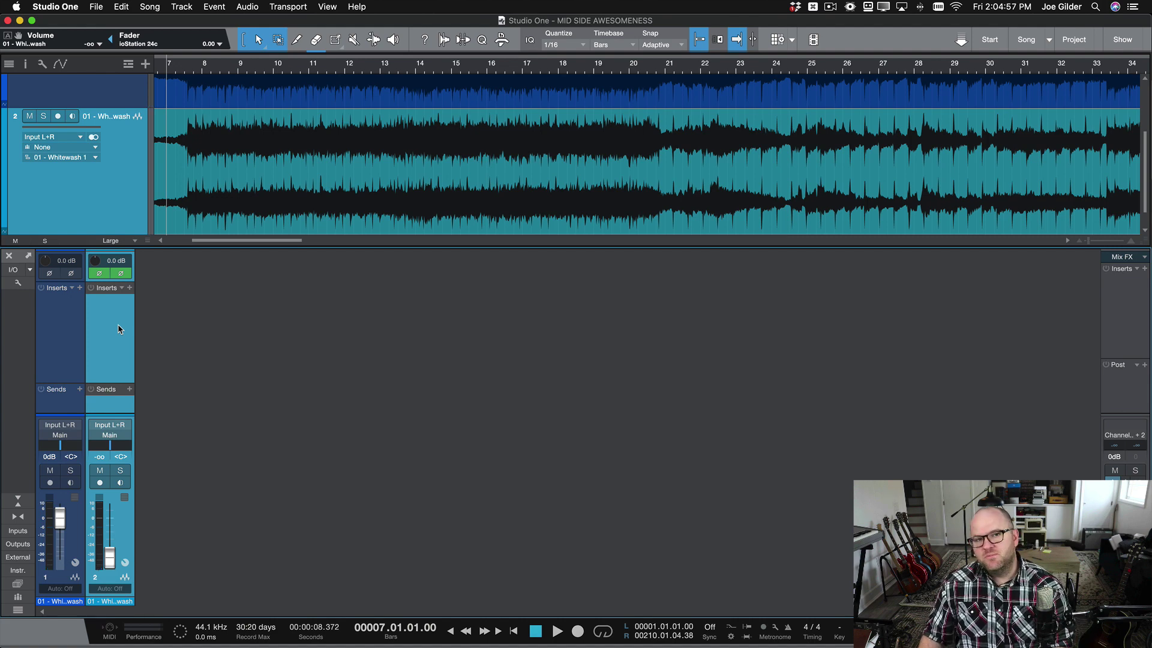
pyautogui.press('F3')
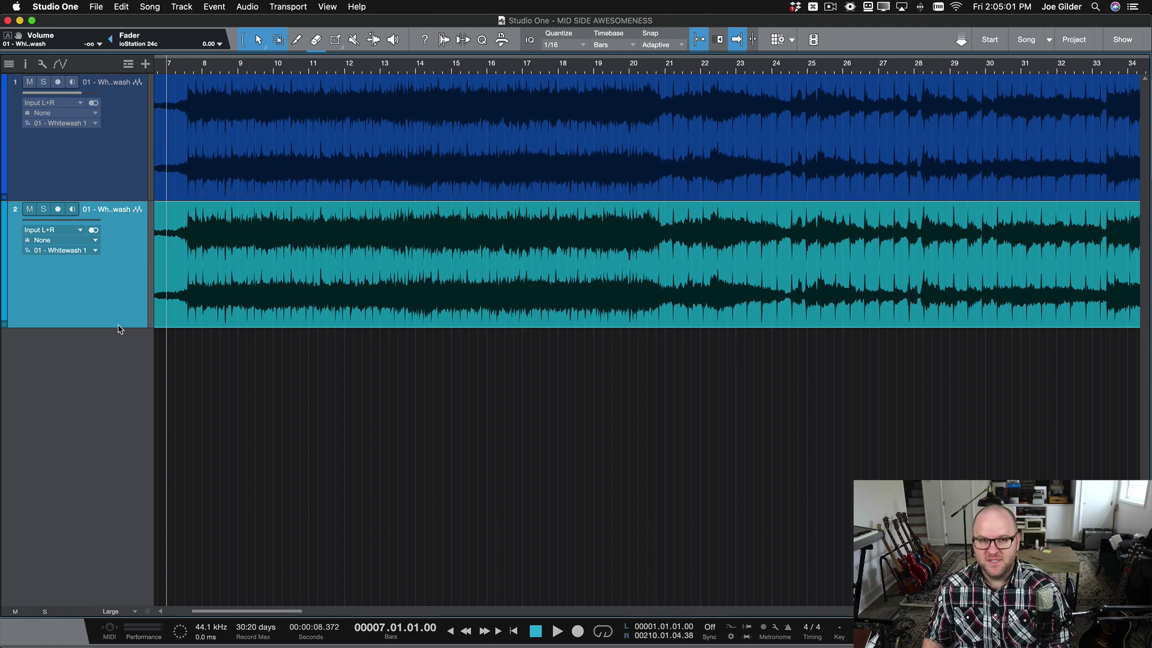
pyautogui.press('F7')
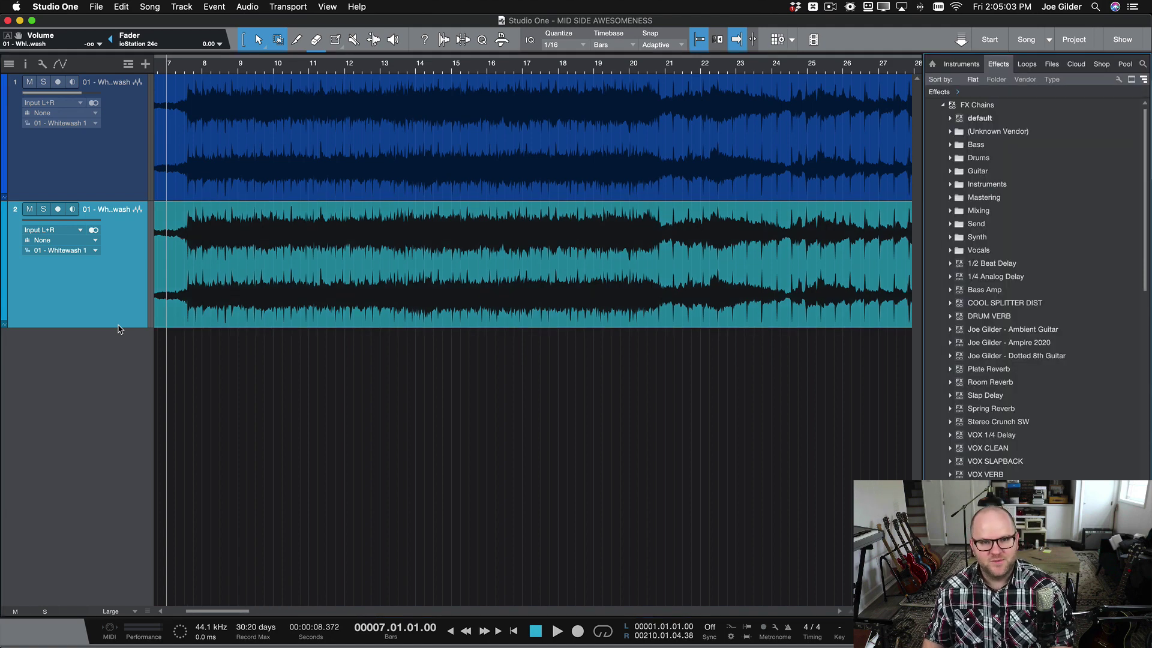
pyautogui.press('F3')
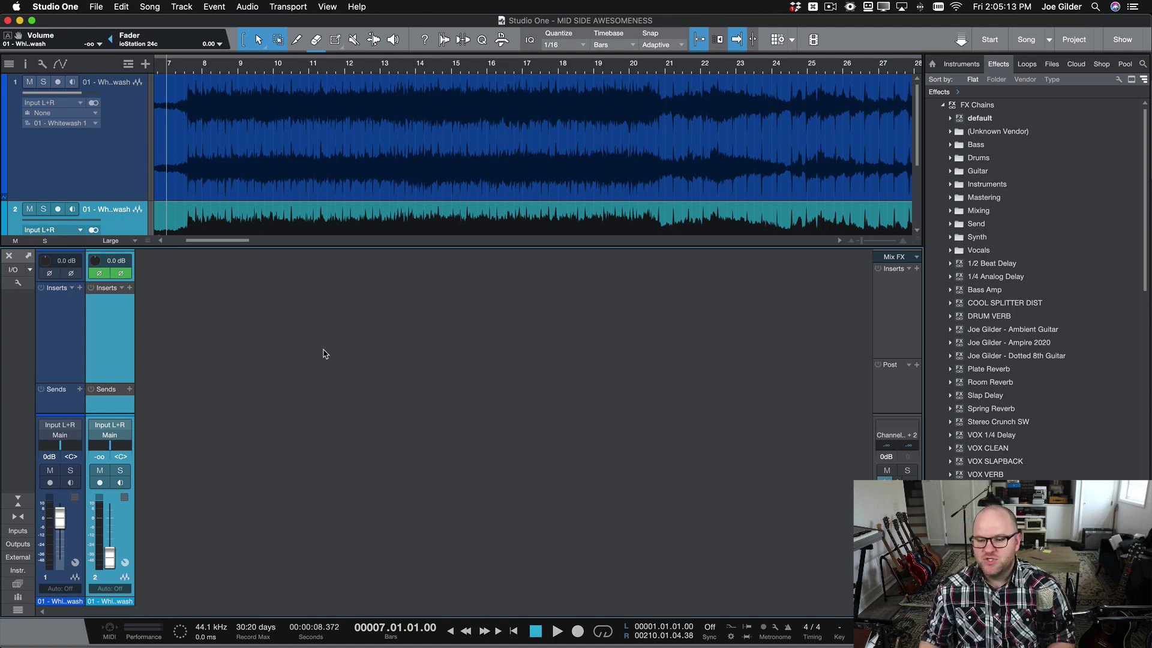
# Insert two Mixtool effects one after the other on the first Whitewash channel
pyautogui.scroll(-15, 1012, 243)
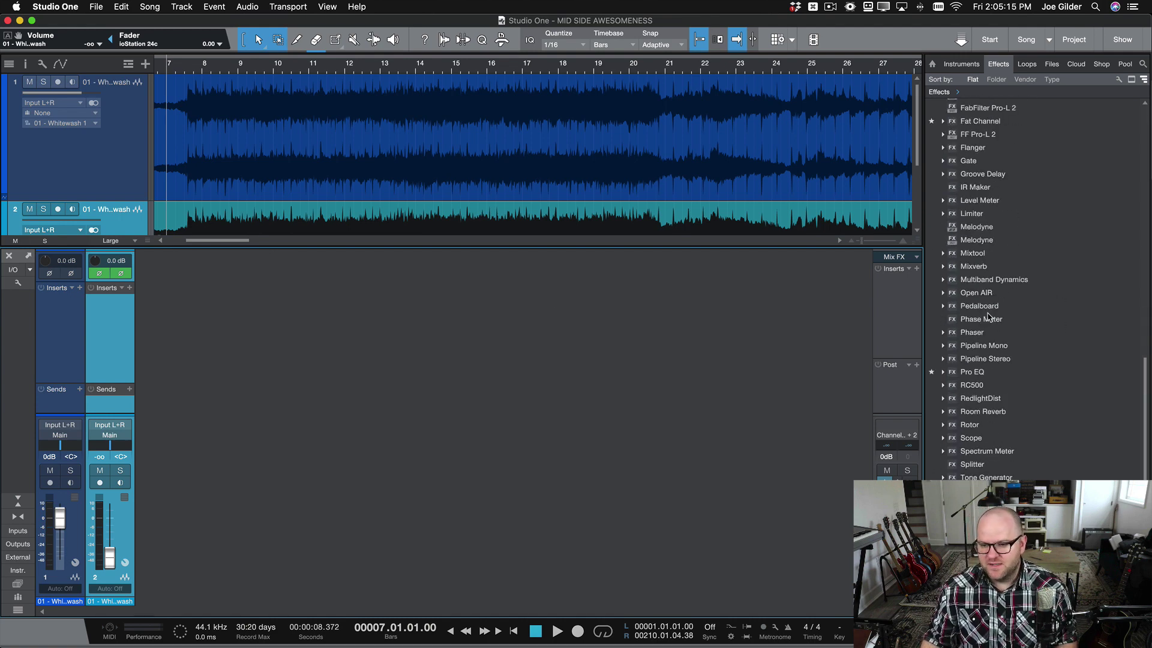
pyautogui.moveTo(969, 254); pyautogui.dragTo(60, 307)
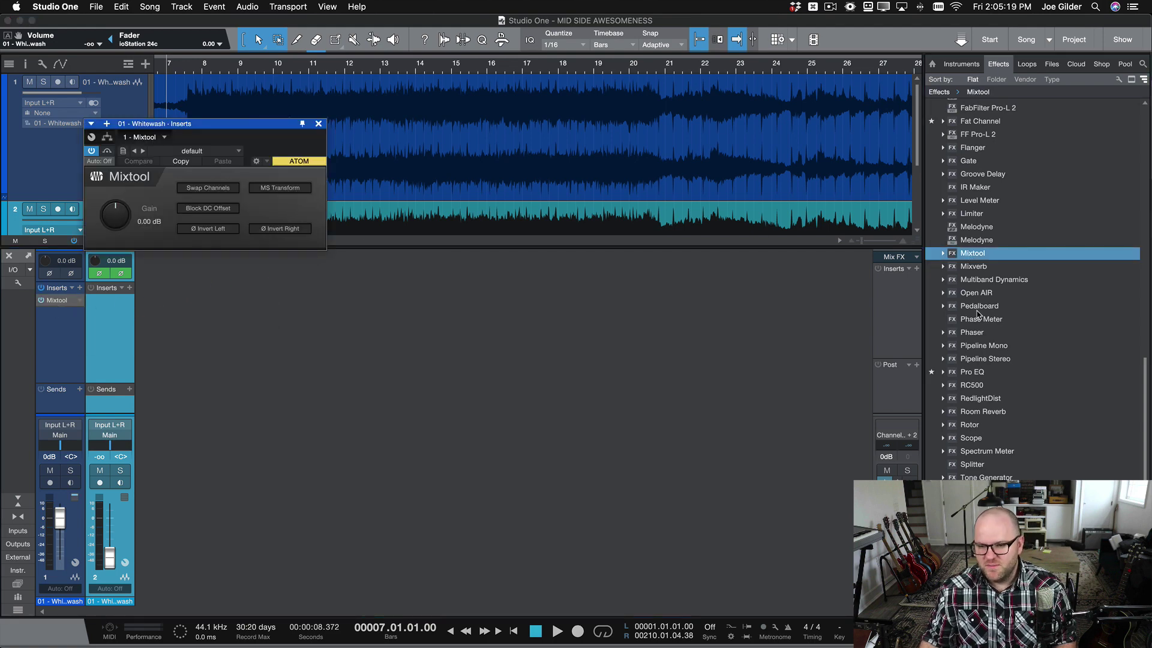
pyautogui.moveTo(975, 254); pyautogui.dragTo(51, 335)
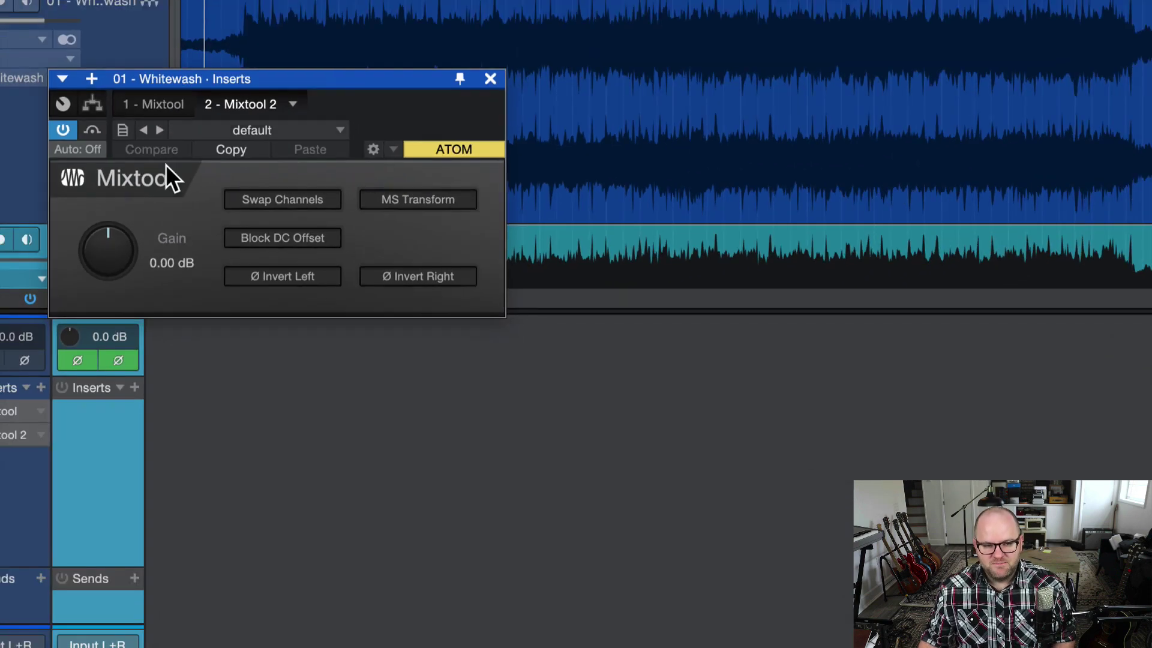
# Enable MS Transform in the second Mixtool on the first Whitewash channel
pyautogui.click(401, 199)
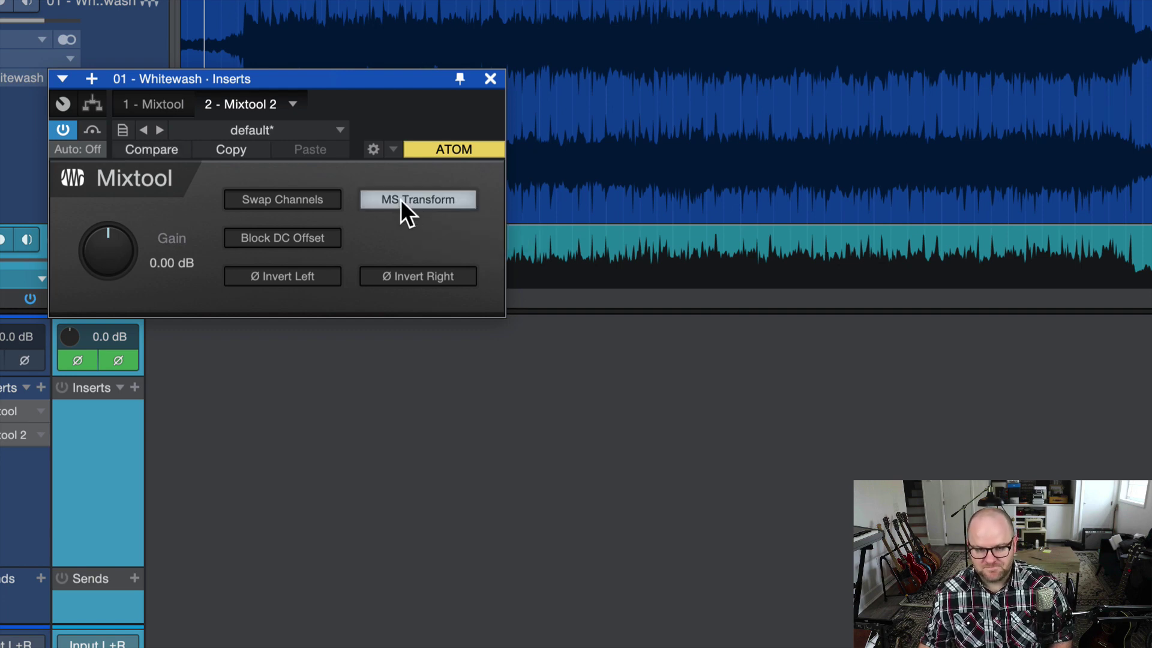
pyautogui.click(401, 199)
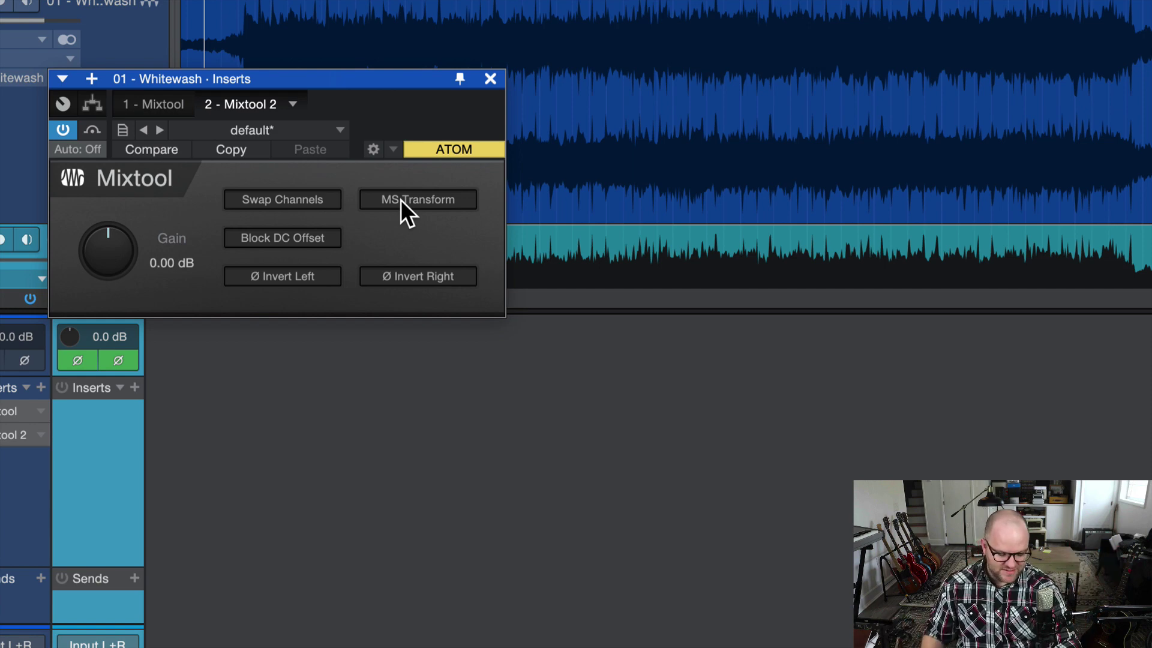
pyautogui.click(401, 199)
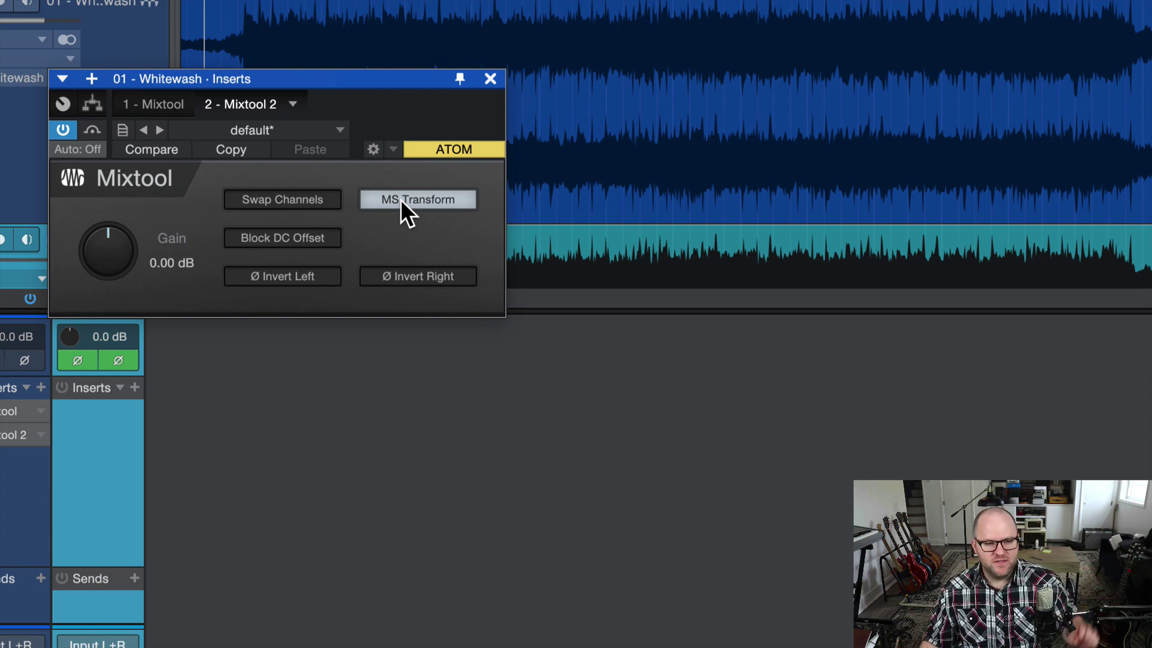
pyautogui.click(15, 431)
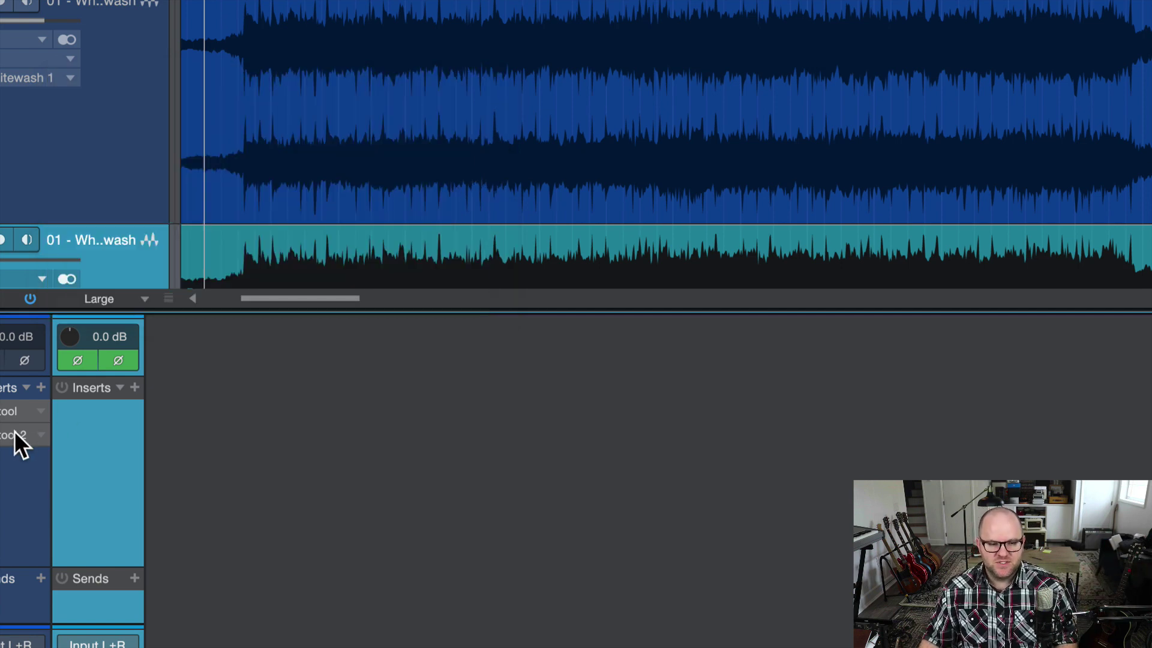
pyautogui.click(14, 431)
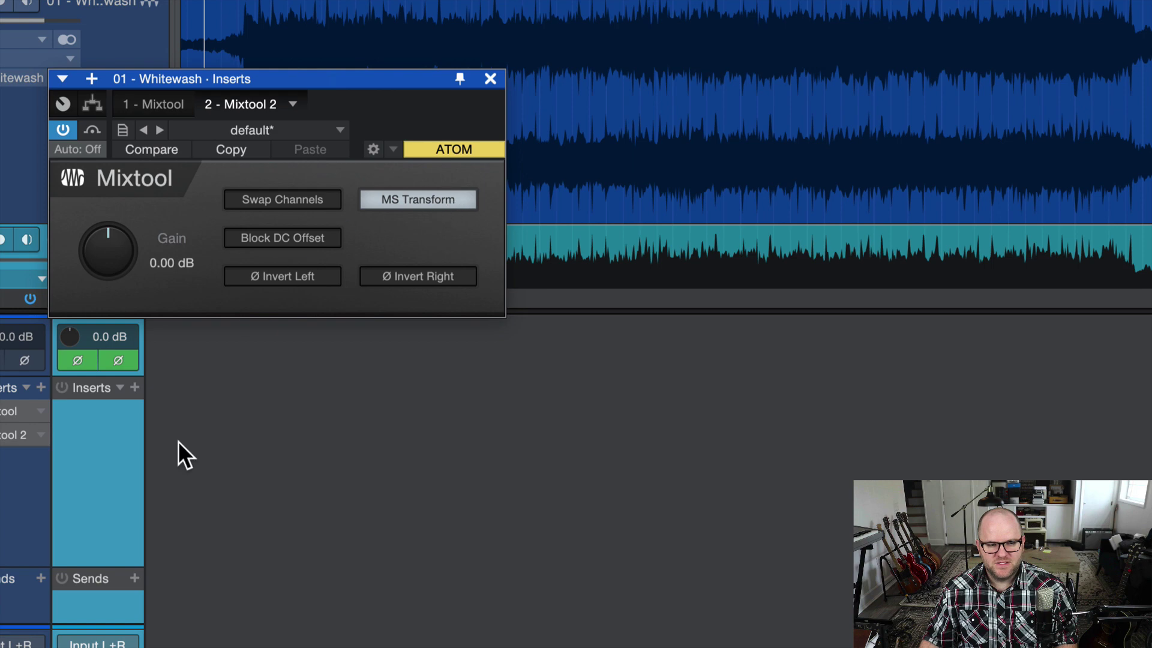
pyautogui.click(19, 443)
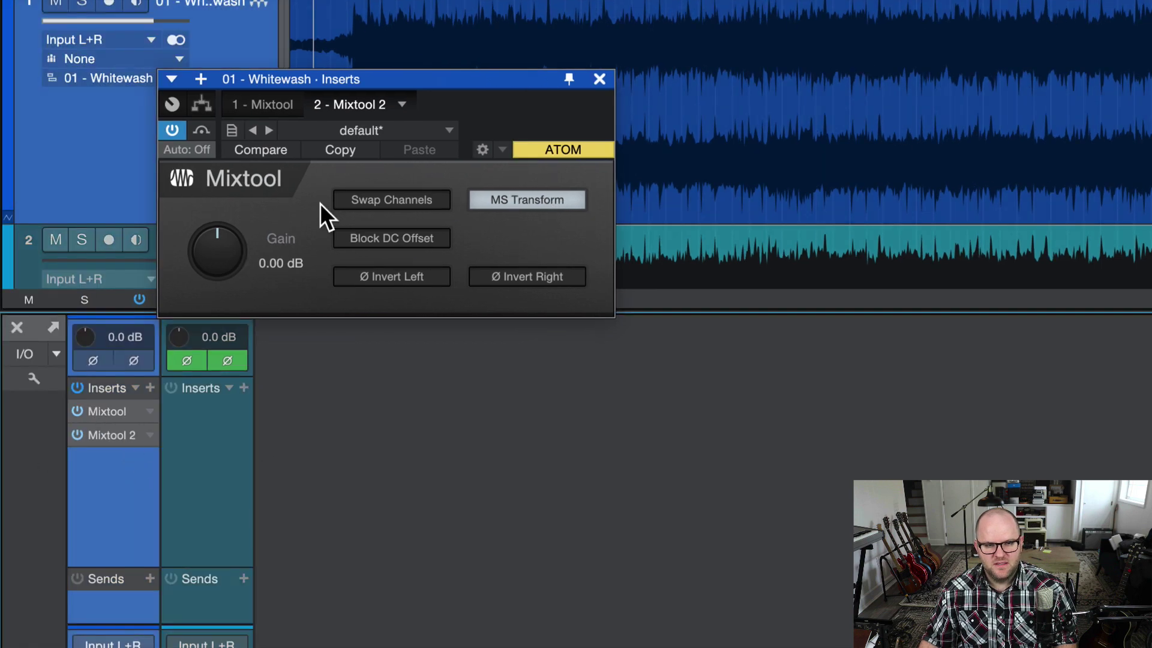
# Enable MS Transform in the first Mixtool as well and check the settings of both instances
pyautogui.click(254, 103)
pyautogui.click(354, 105)
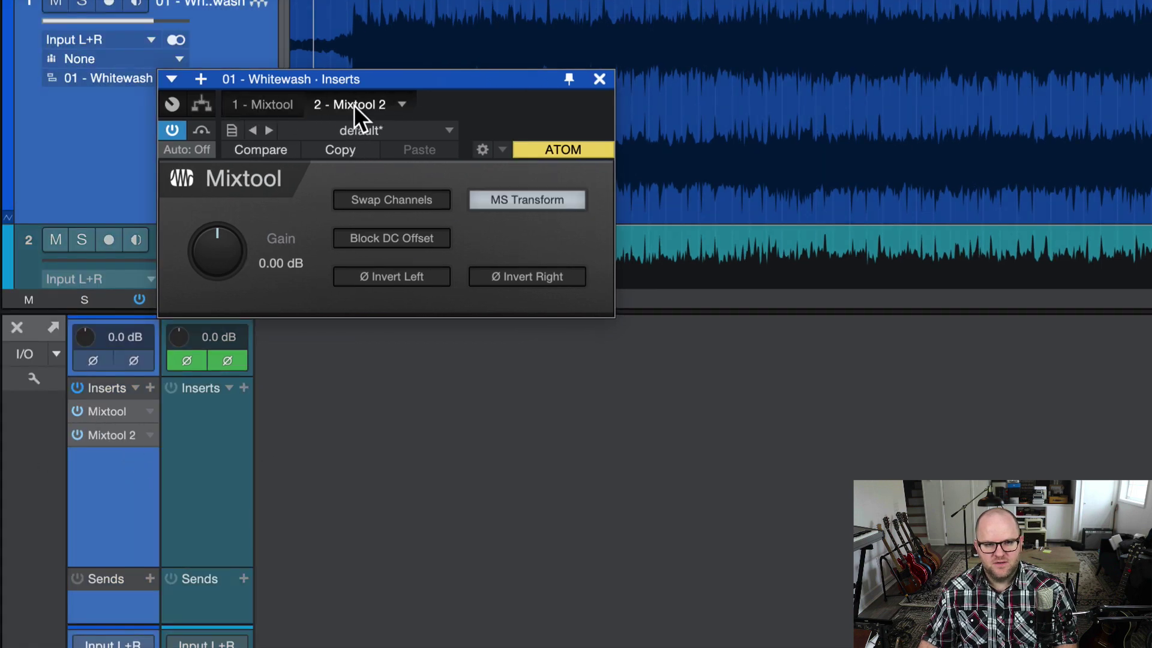
pyautogui.click(273, 104)
pyautogui.click(545, 198)
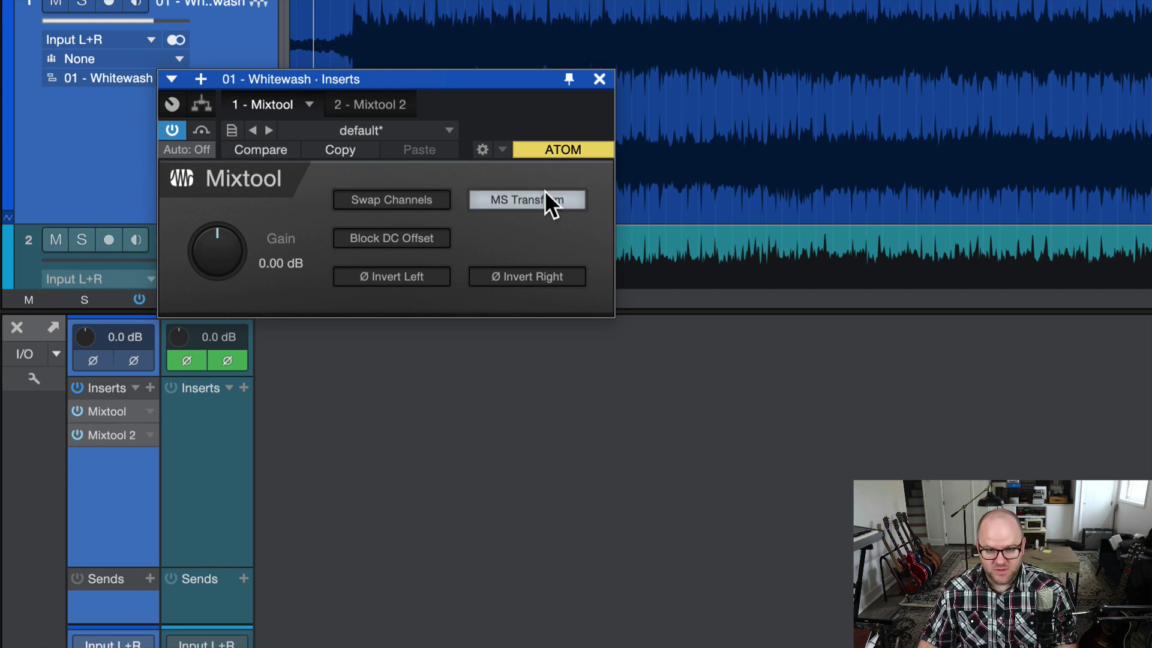
pyautogui.click(355, 91)
pyautogui.click(276, 103)
pyautogui.click(344, 103)
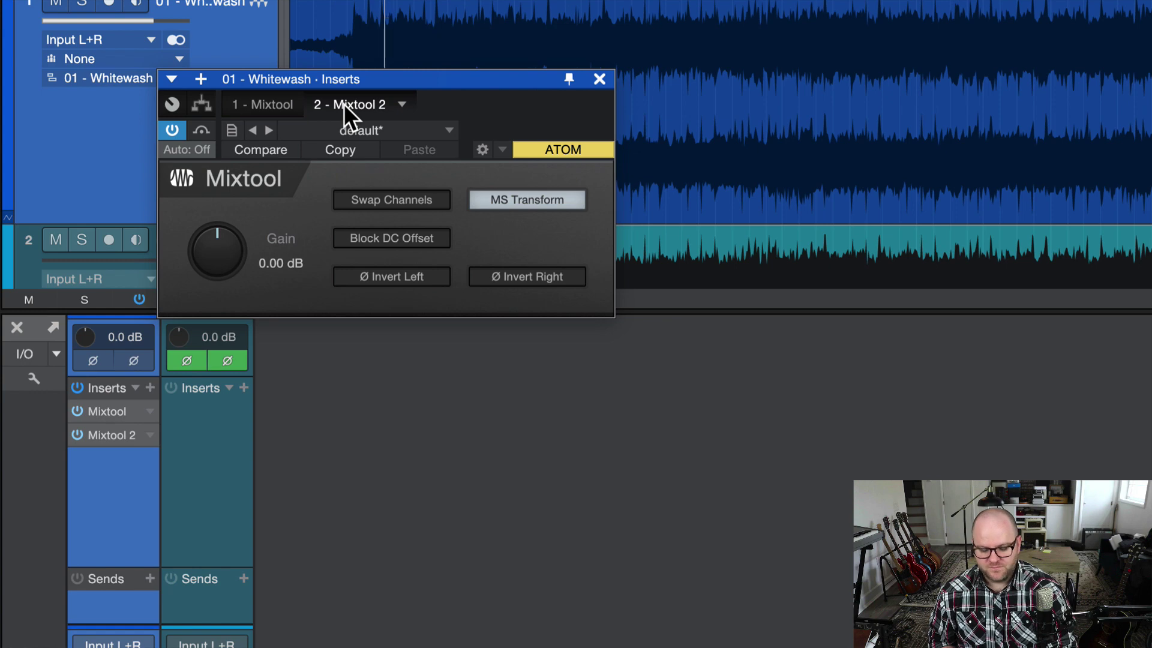
# Stop playback, reset the duplicate track's fader to 0 dB, and play both tracks together to listen for phase cancellation
pyautogui.press('space')
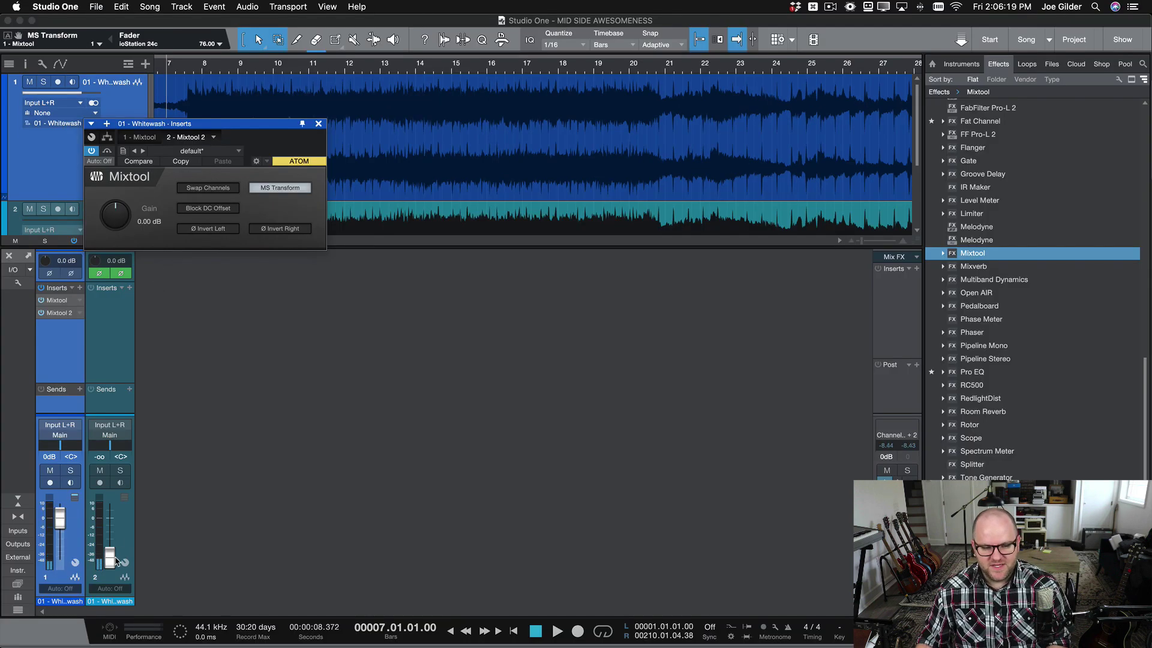
pyautogui.keyDown('alt'); pyautogui.click(114, 558); pyautogui.keyUp('alt')
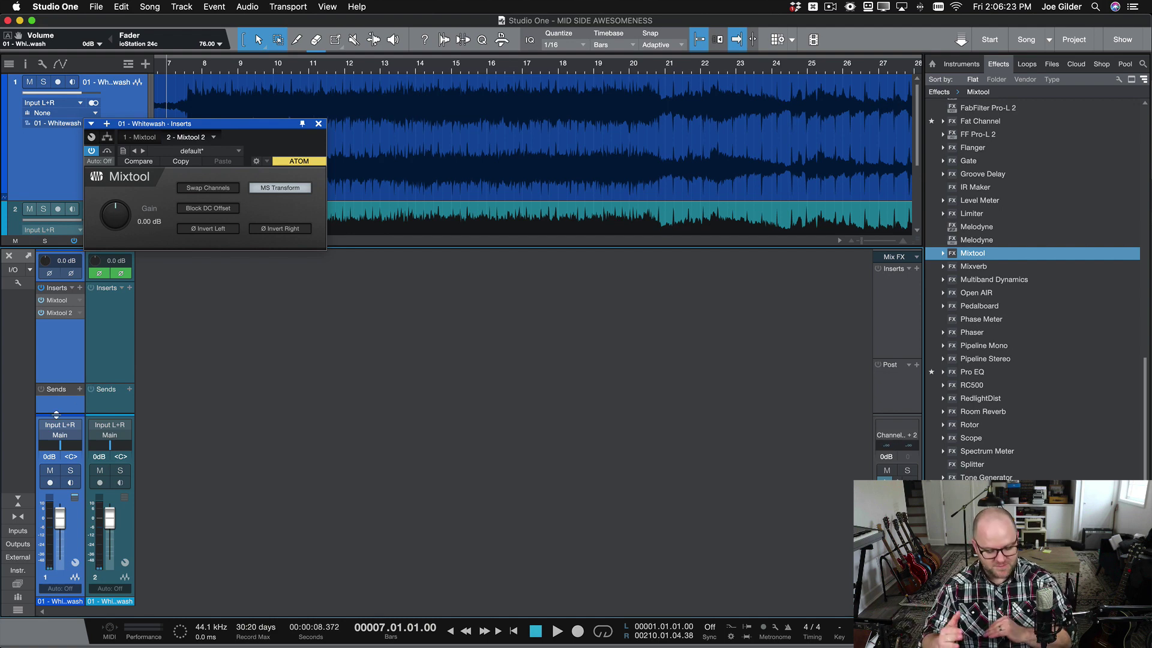
pyautogui.press('space')
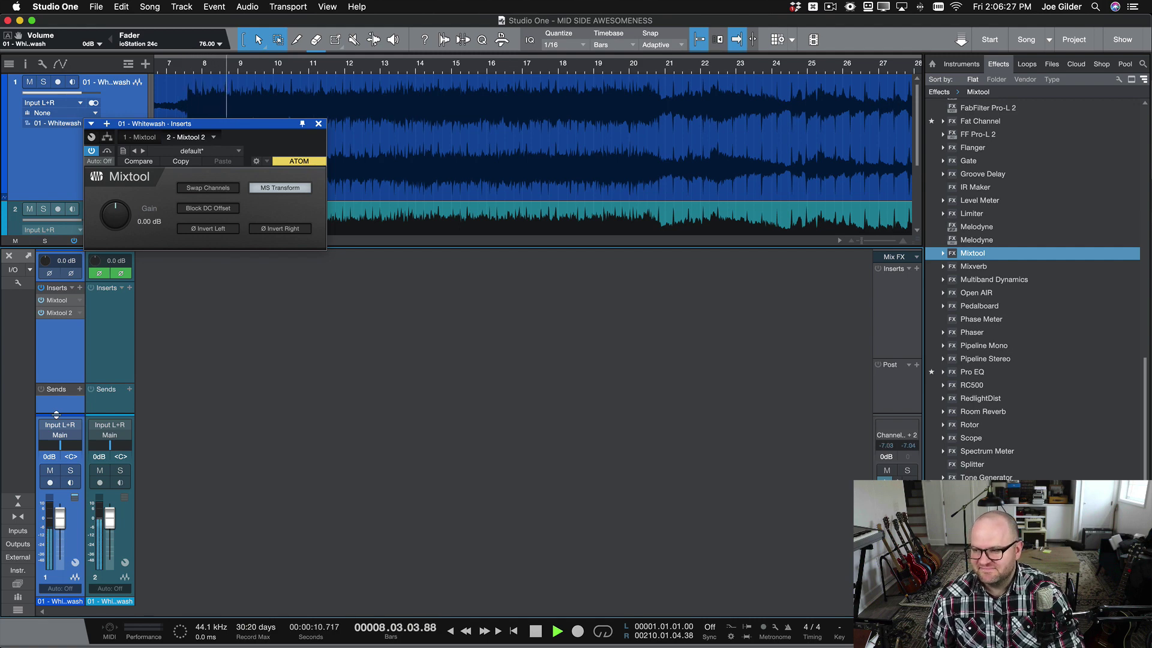
pyautogui.press('space')
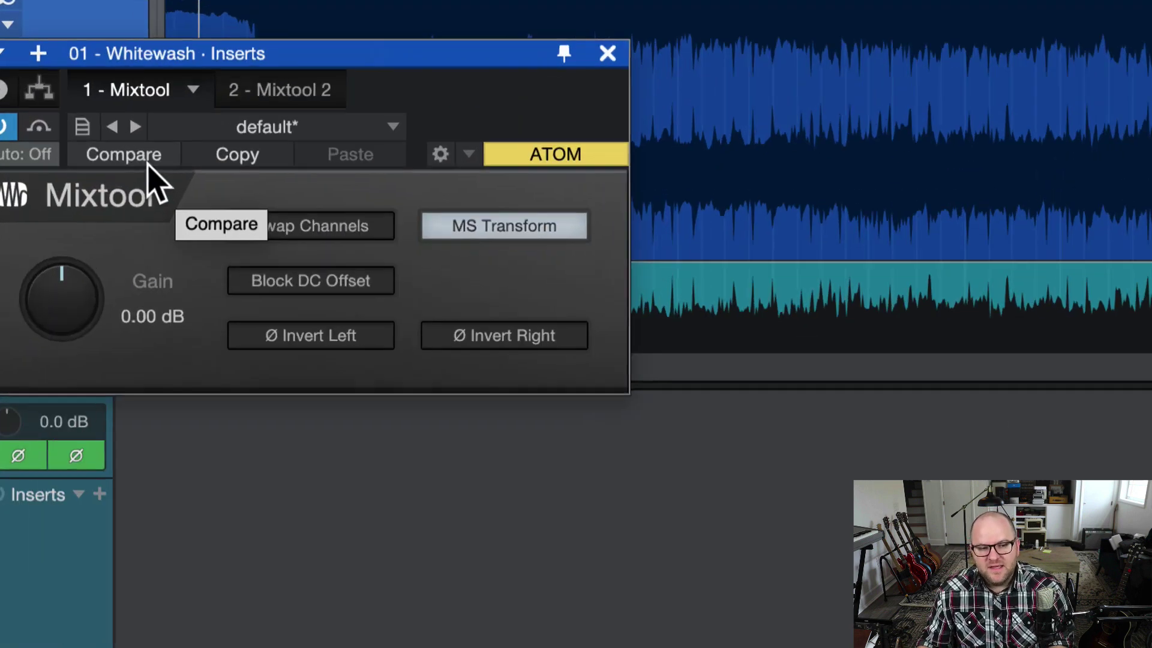
# Load the MS Transform preset in both Mixtools on the first channel and play both tracks again
pyautogui.click(240, 128)
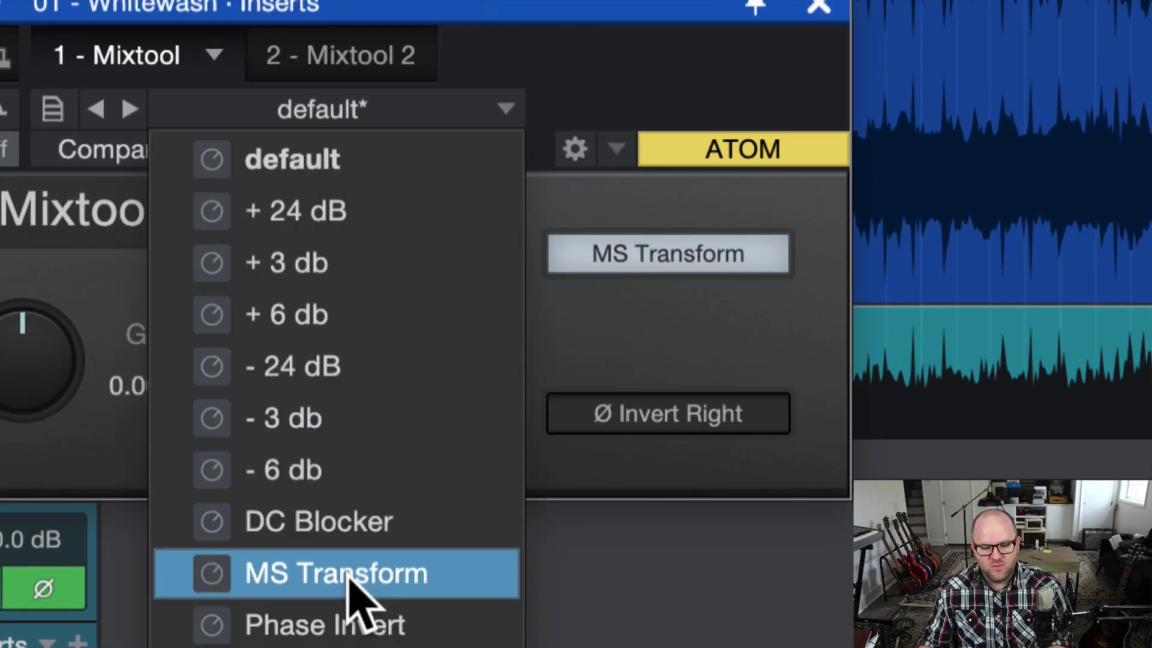
pyautogui.click(348, 574)
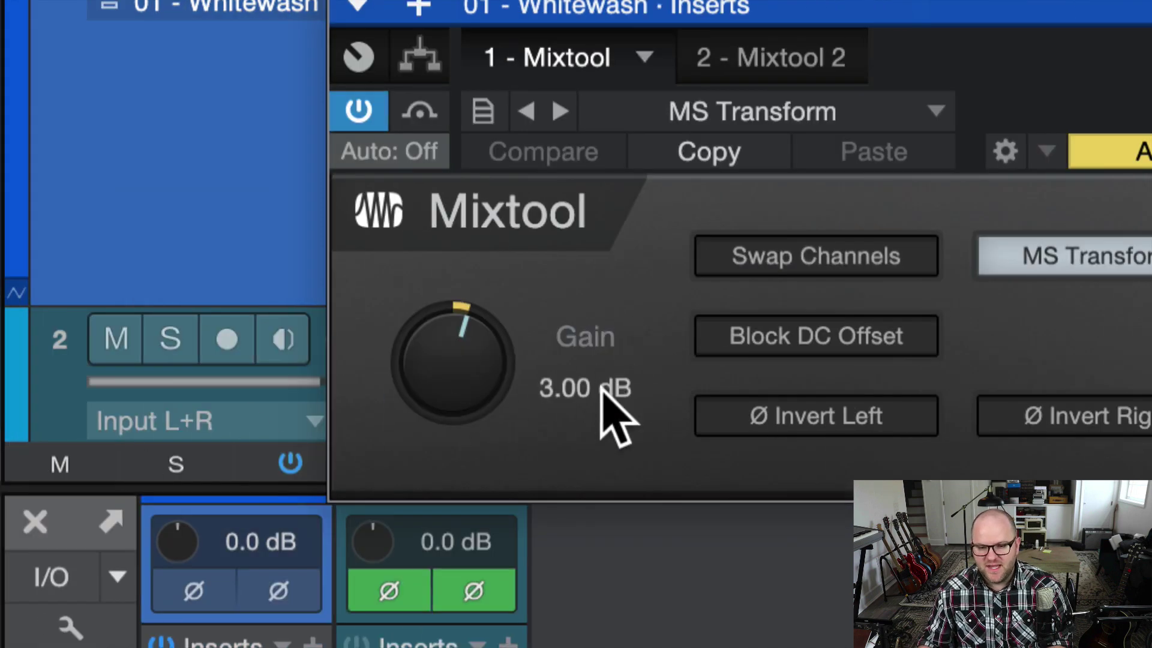
pyautogui.click(749, 53)
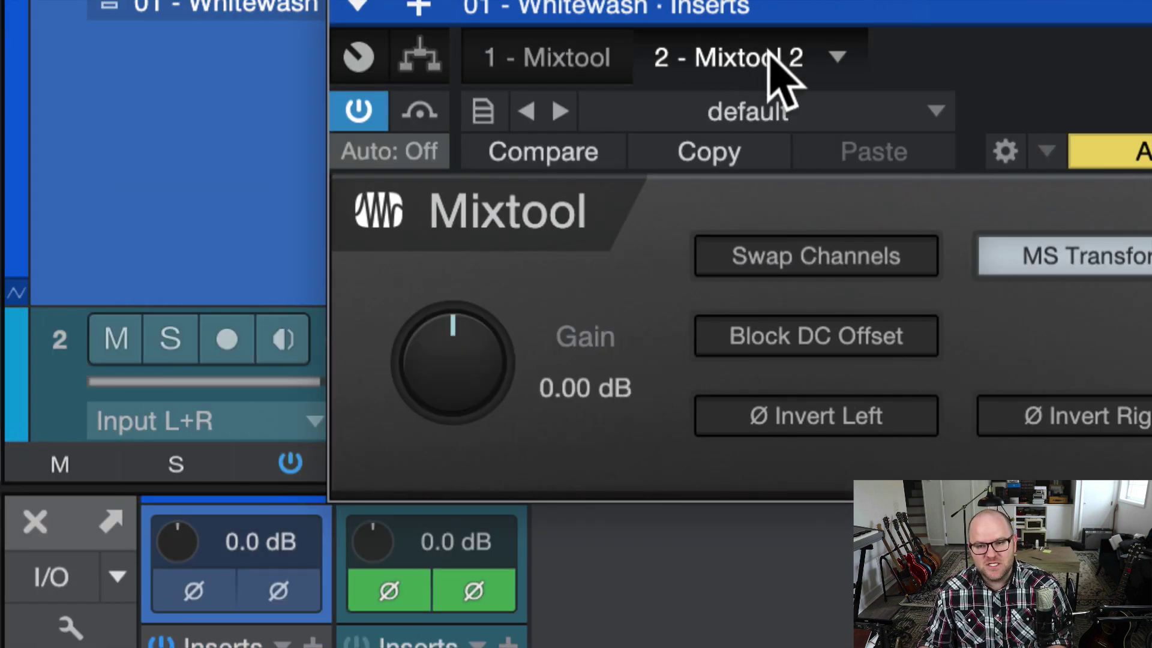
pyautogui.click(828, 116)
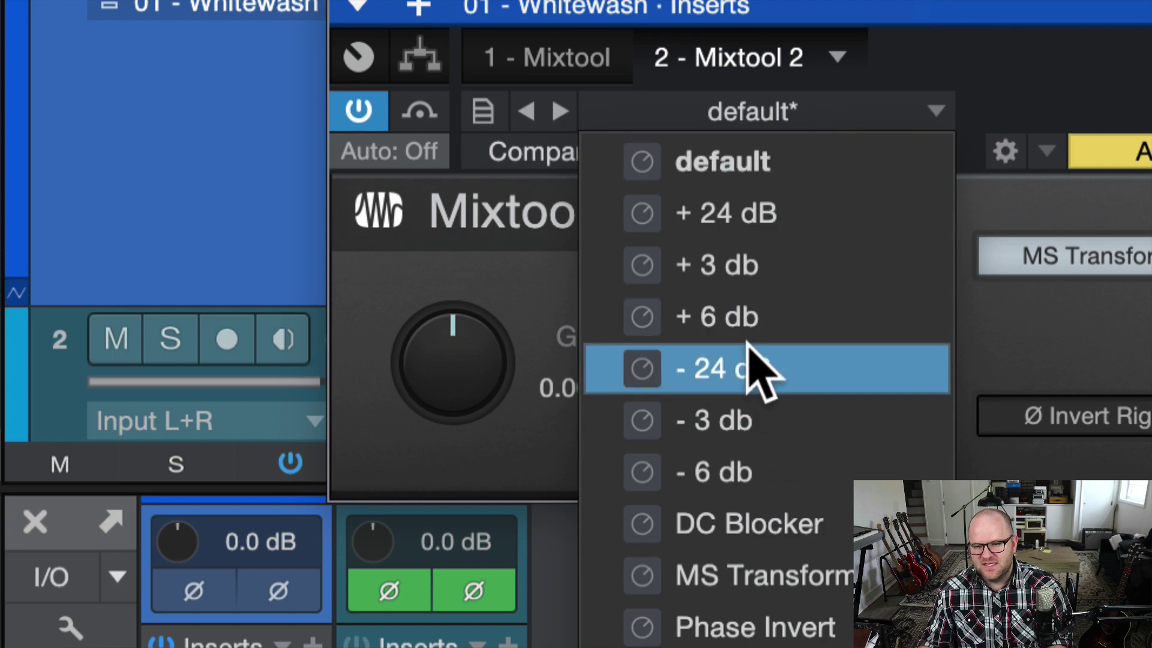
pyautogui.click(774, 576)
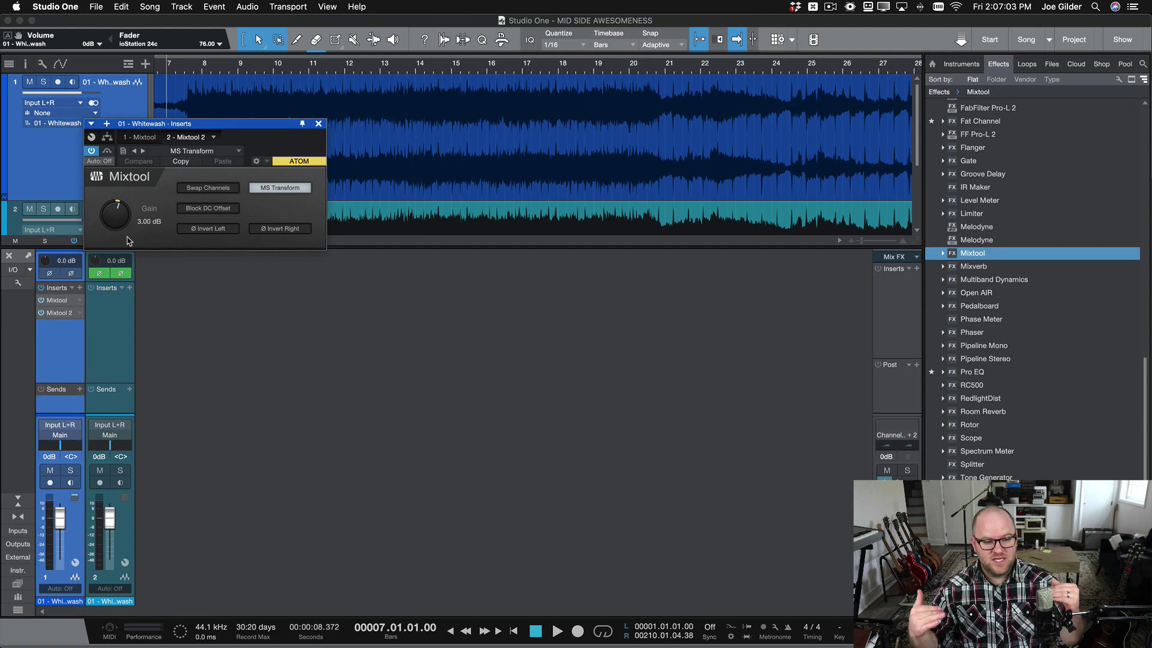
pyautogui.press('space')
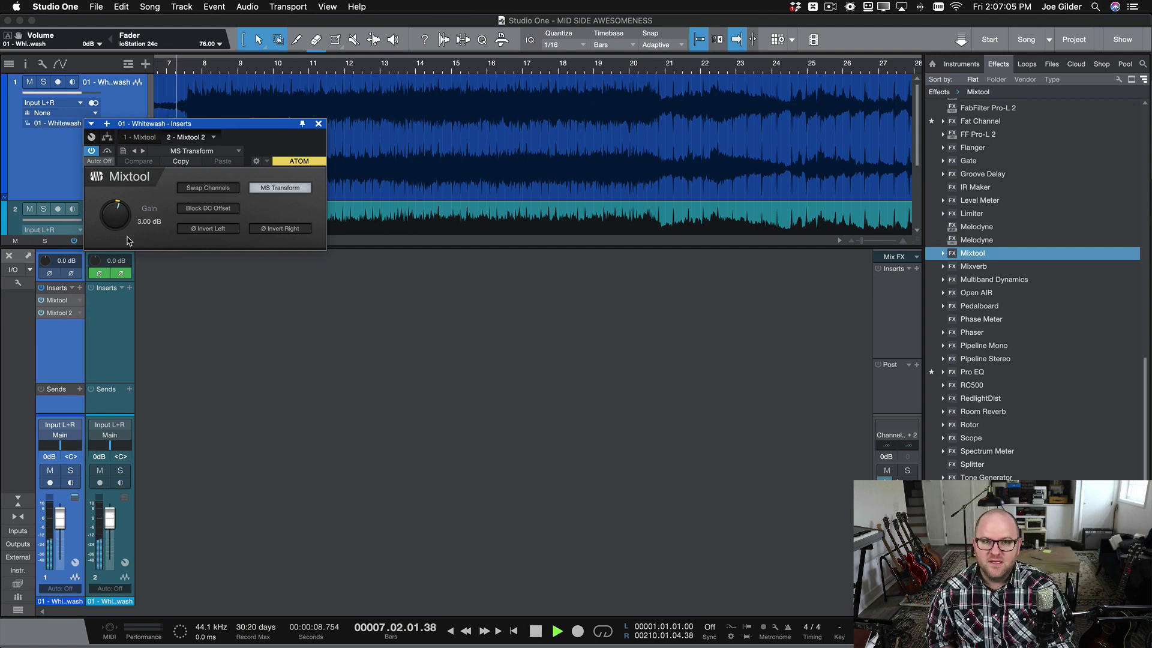
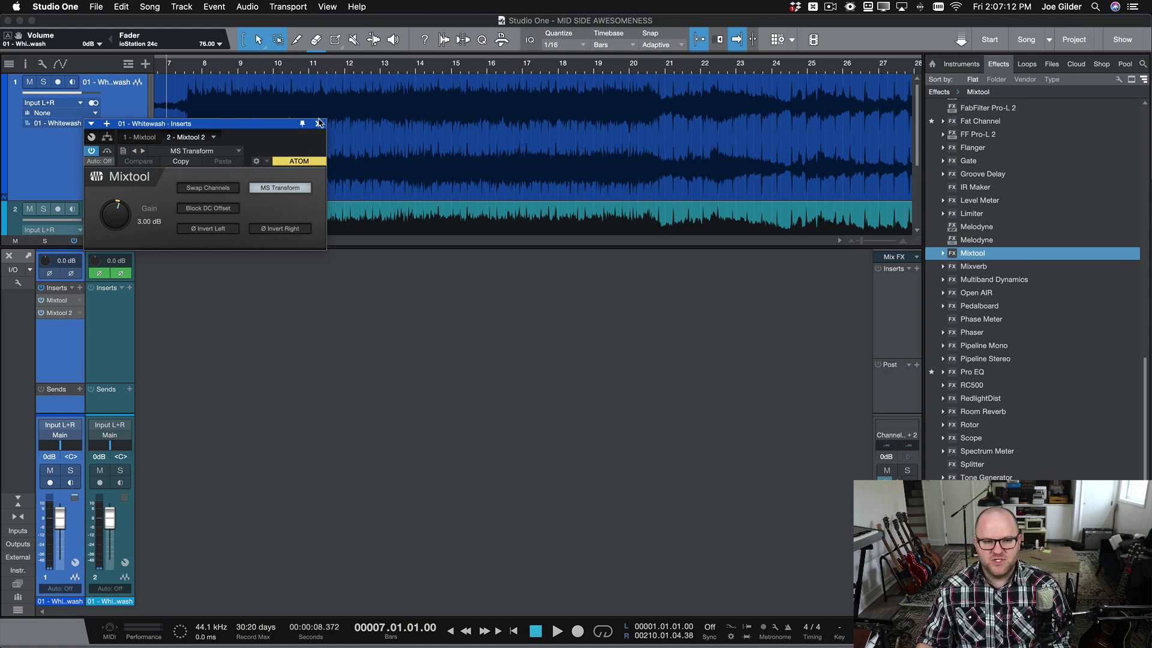
# Insert a Splitter between the two Mixtools on the first Whitewash channel
pyautogui.click(319, 122)
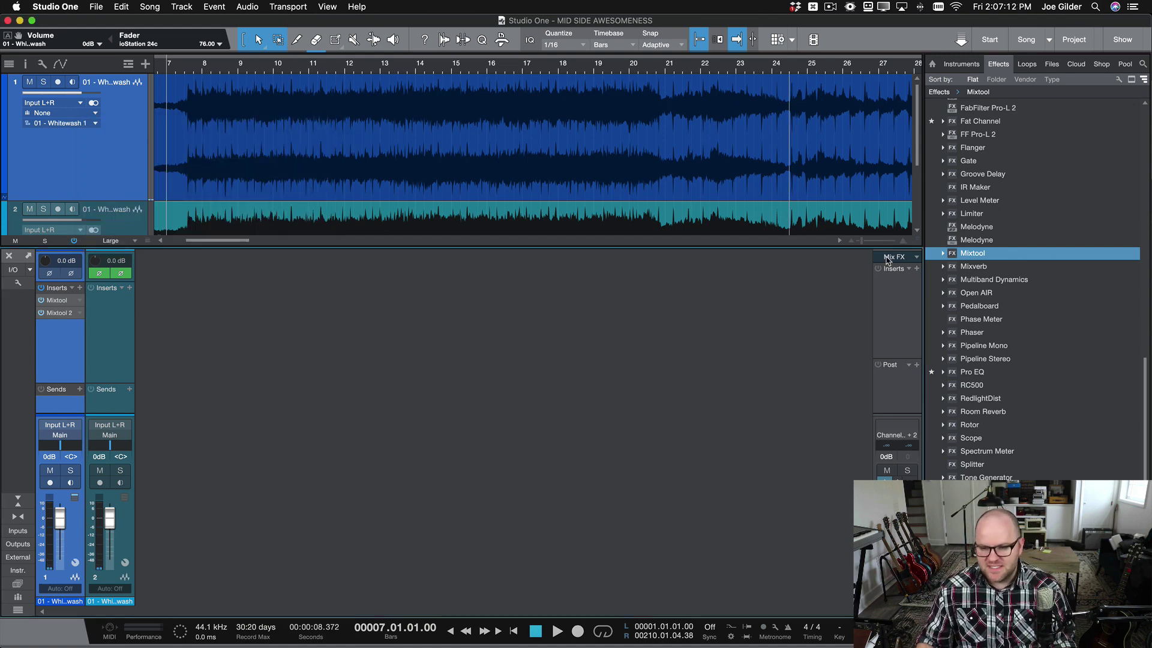
pyautogui.click(972, 465)
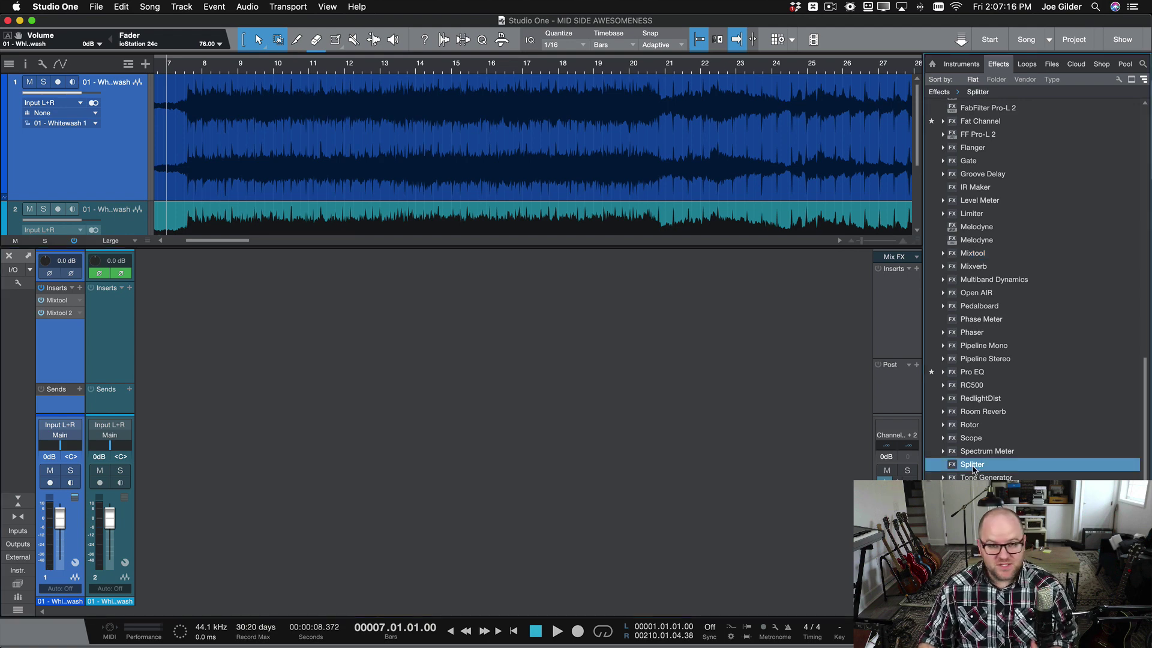
pyautogui.moveTo(973, 469); pyautogui.dragTo(71, 311)
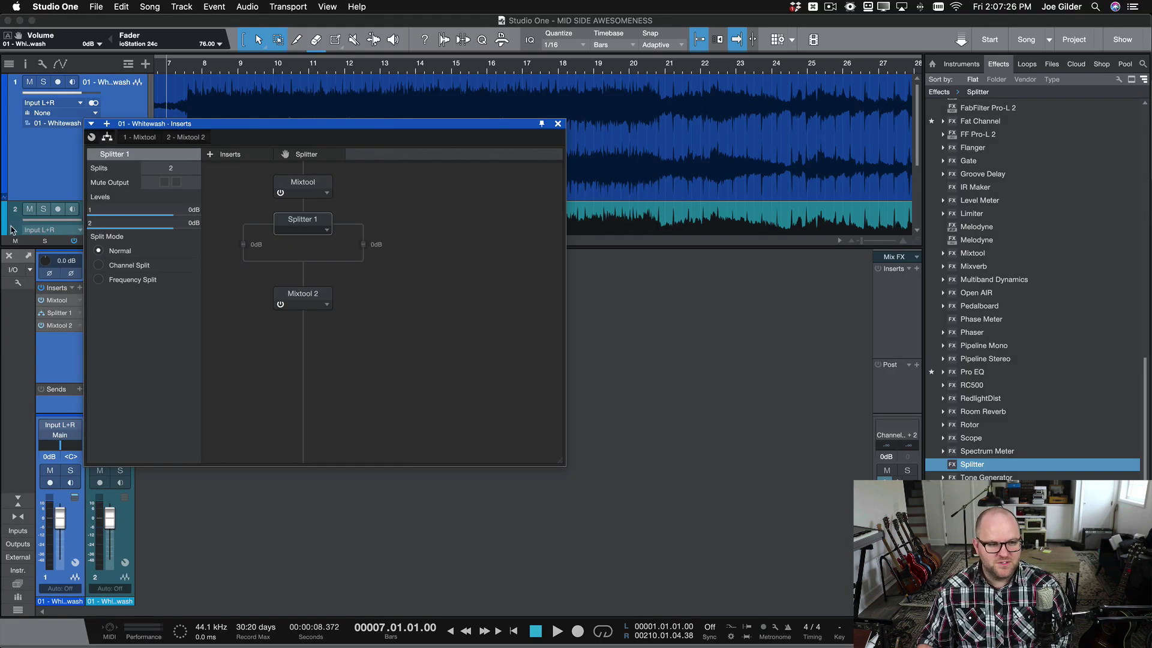
# Pull the duplicate Whitewash track's fader all the way down to -∞ and close its channel editor
pyautogui.click(10, 229)
pyautogui.moveTo(110, 229); pyautogui.dragTo(110, 274)
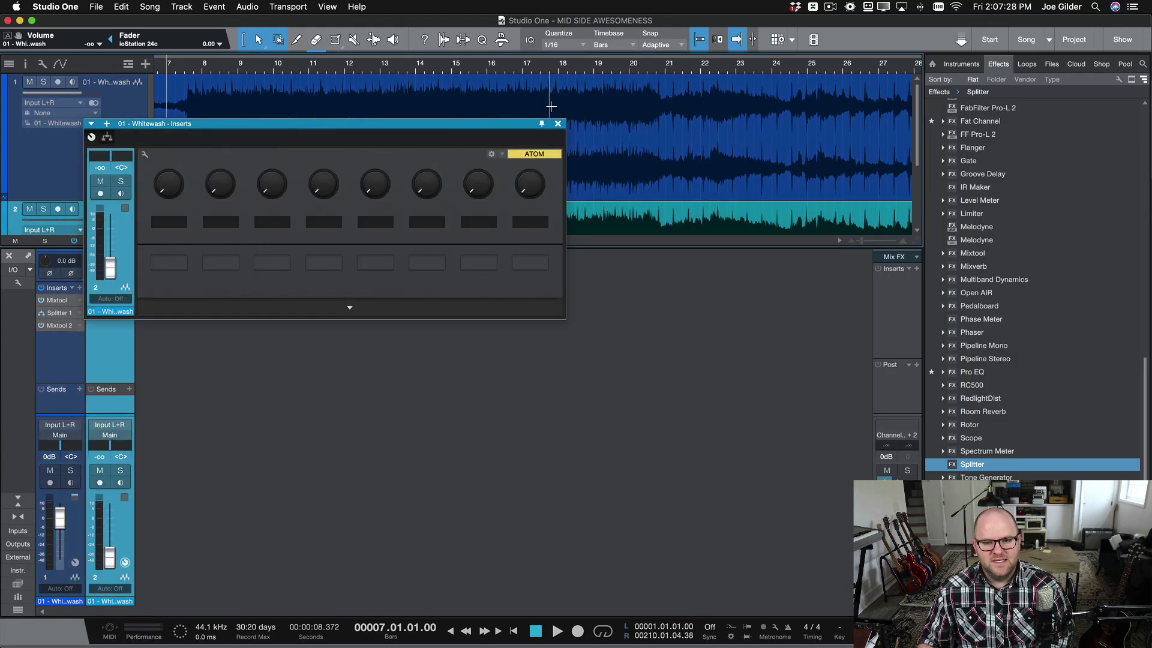
pyautogui.click(558, 124)
# Set Splitter 1 on the first channel to Channel Split and check the first Mixtool's MS Transform settings
pyautogui.doubleClick(54, 313)
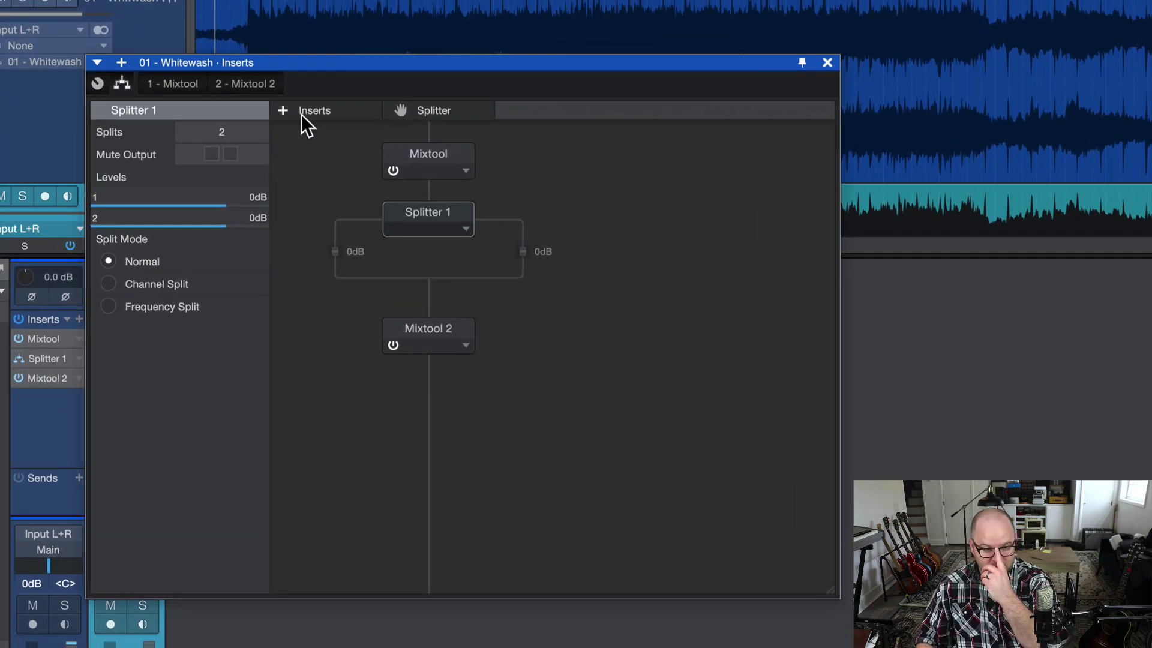
pyautogui.click(443, 166)
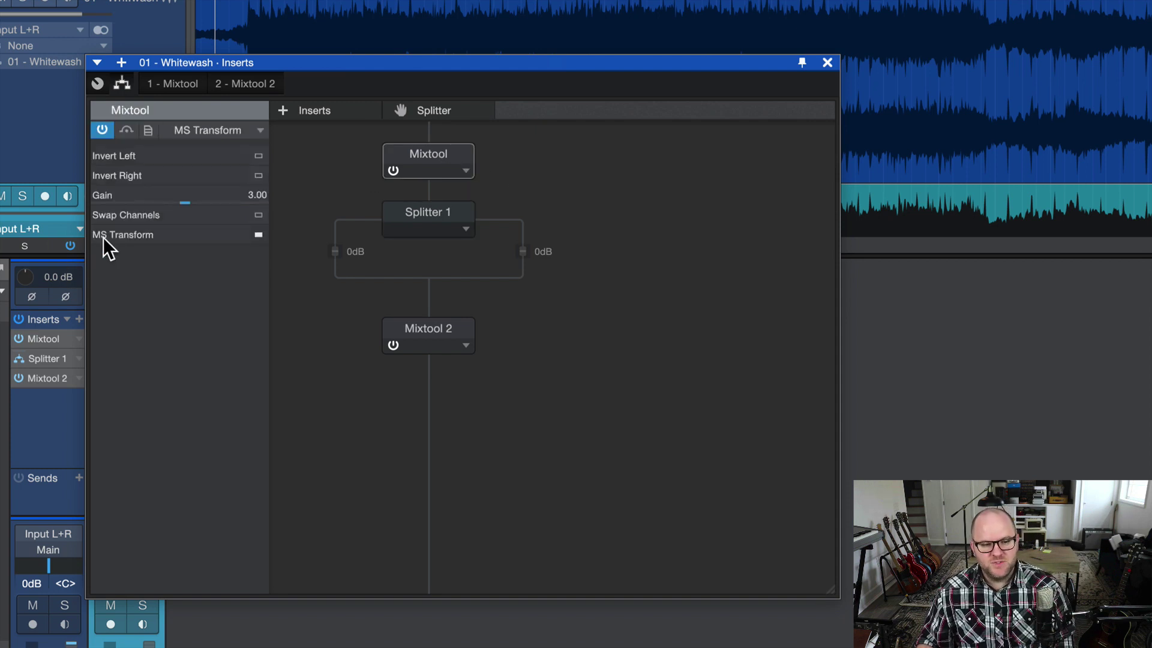
pyautogui.click(425, 226)
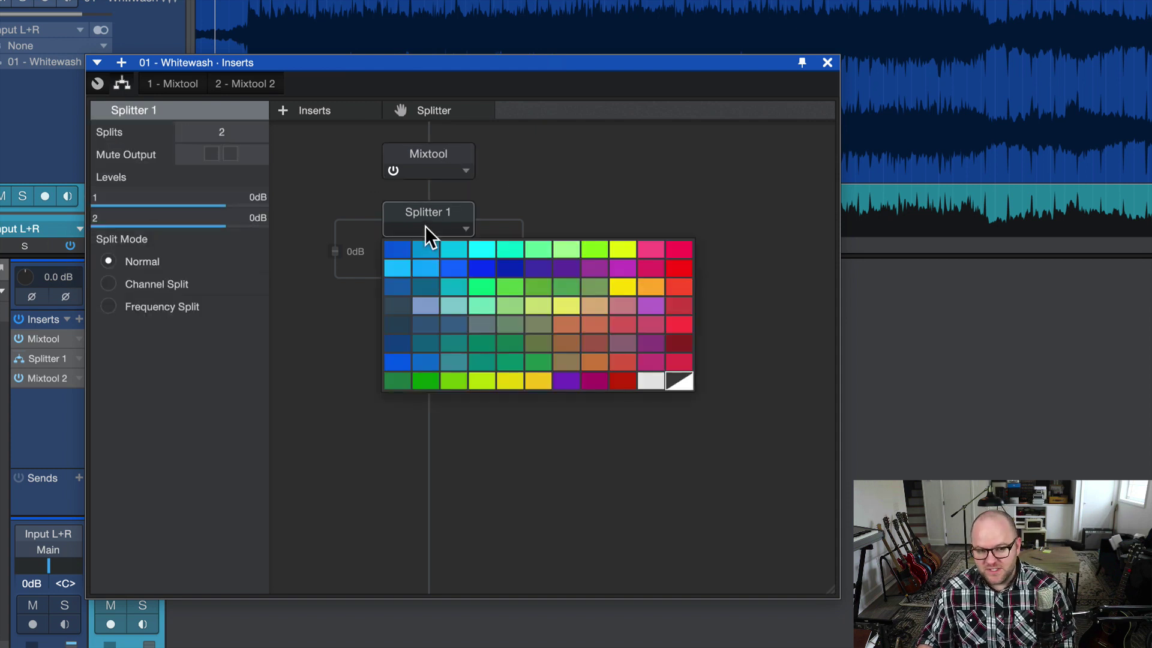
pyautogui.click(121, 286)
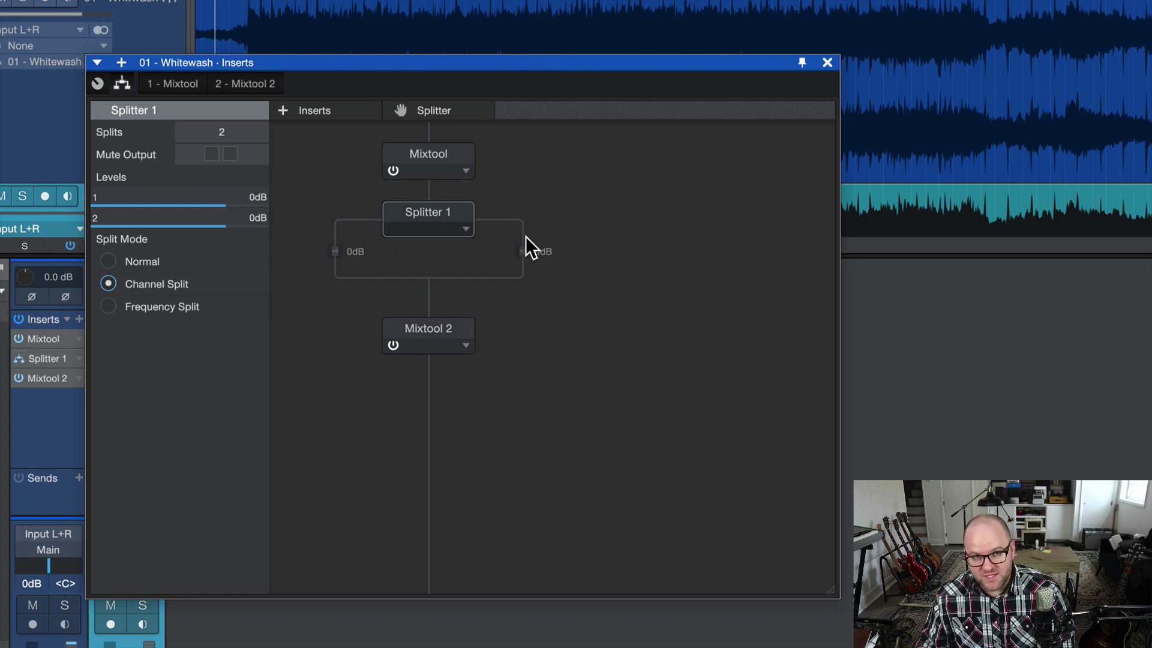
pyautogui.click(437, 165)
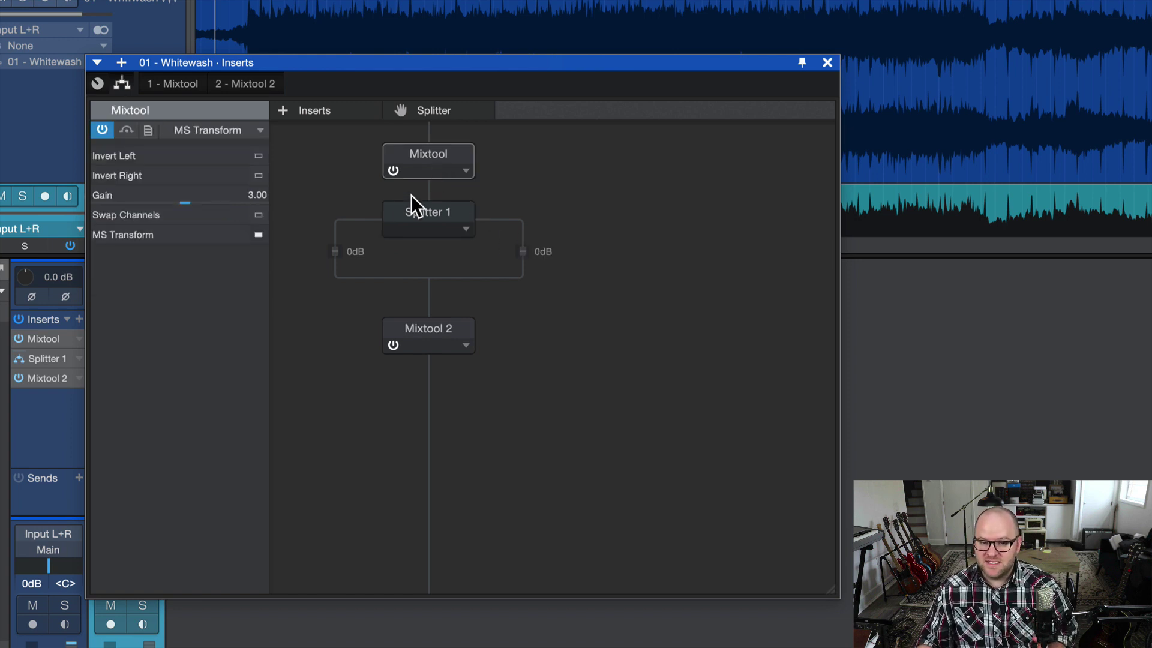
pyautogui.click(404, 219)
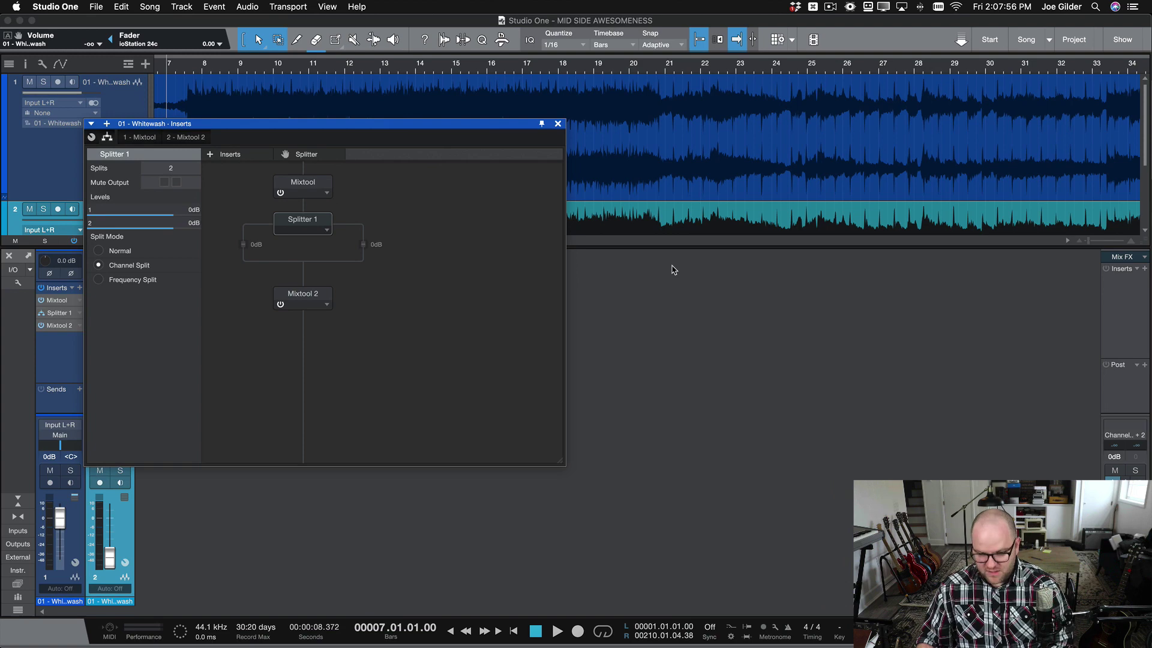
# Add a Pro EQ to the second branch of Splitter 1, before Mixtool 2
pyautogui.press('F5')
pyautogui.moveTo(970, 372); pyautogui.dragTo(377, 236)
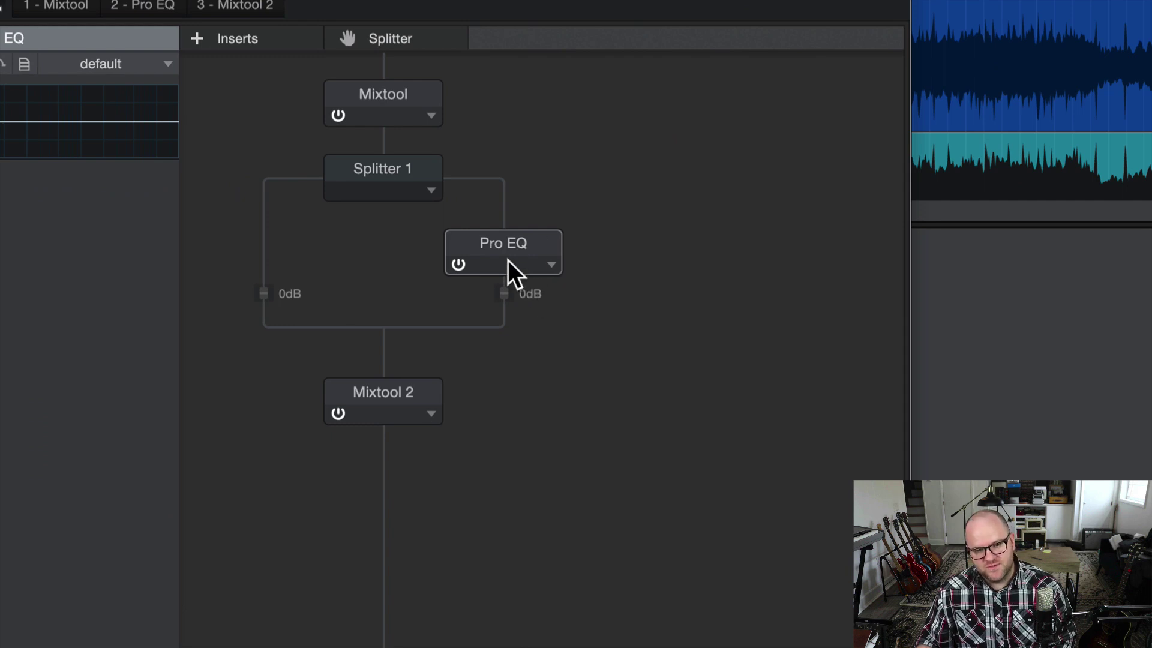
# Check Mixtool 2, audition muting the Splitter's second output with the Pro EQ bypassed, and re-enable the Pro EQ
pyautogui.click(374, 403)
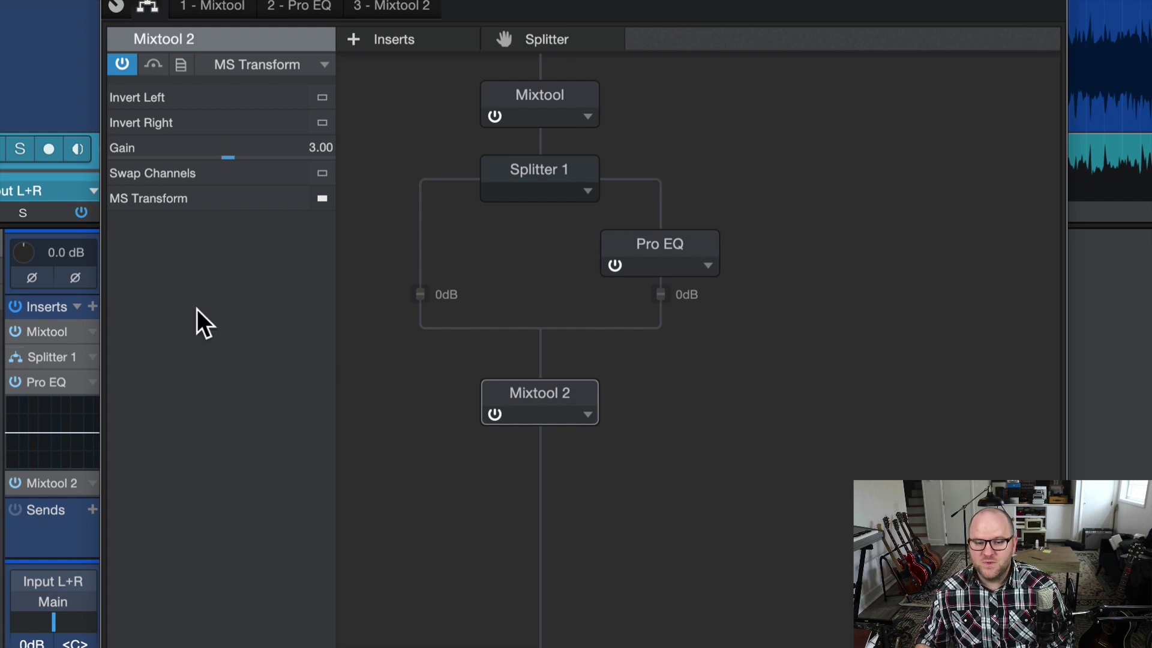
pyautogui.click(618, 263)
pyautogui.click(548, 187)
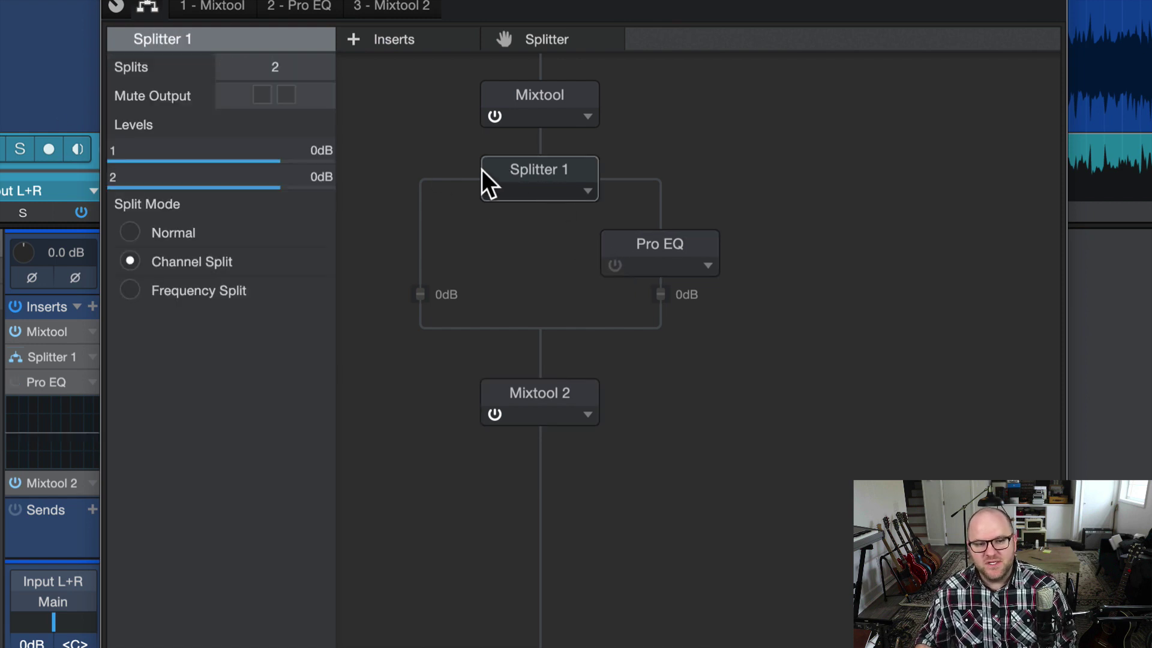
pyautogui.click(286, 94)
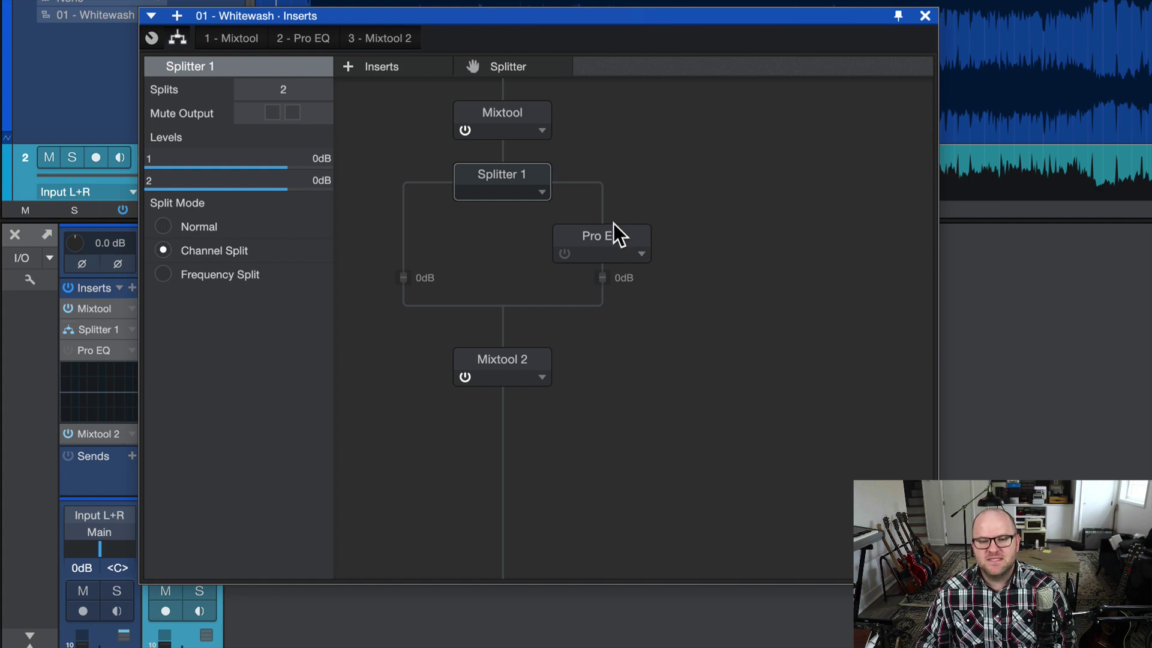
pyautogui.click(564, 253)
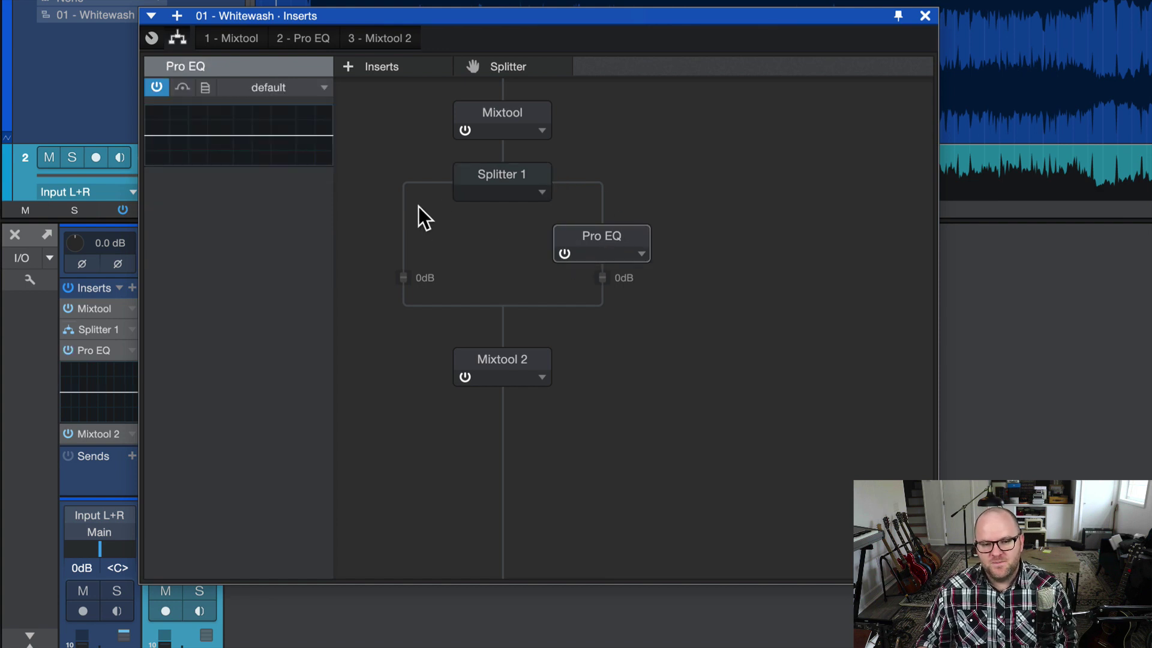
# During playback, shape the Pro EQ with about -9.32 dB at 155 Hz, +6.74 dB at 10.73 kHz and the 20 Hz low cut
pyautogui.doubleClick(587, 233)
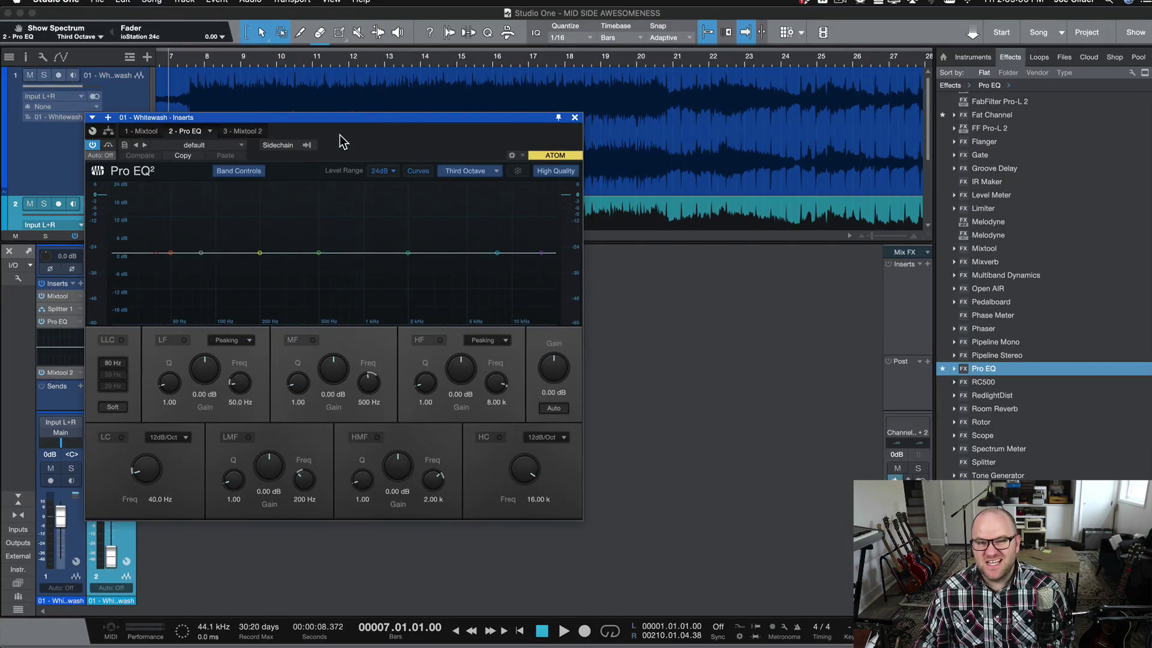
pyautogui.moveTo(363, 117); pyautogui.dragTo(382, 135)
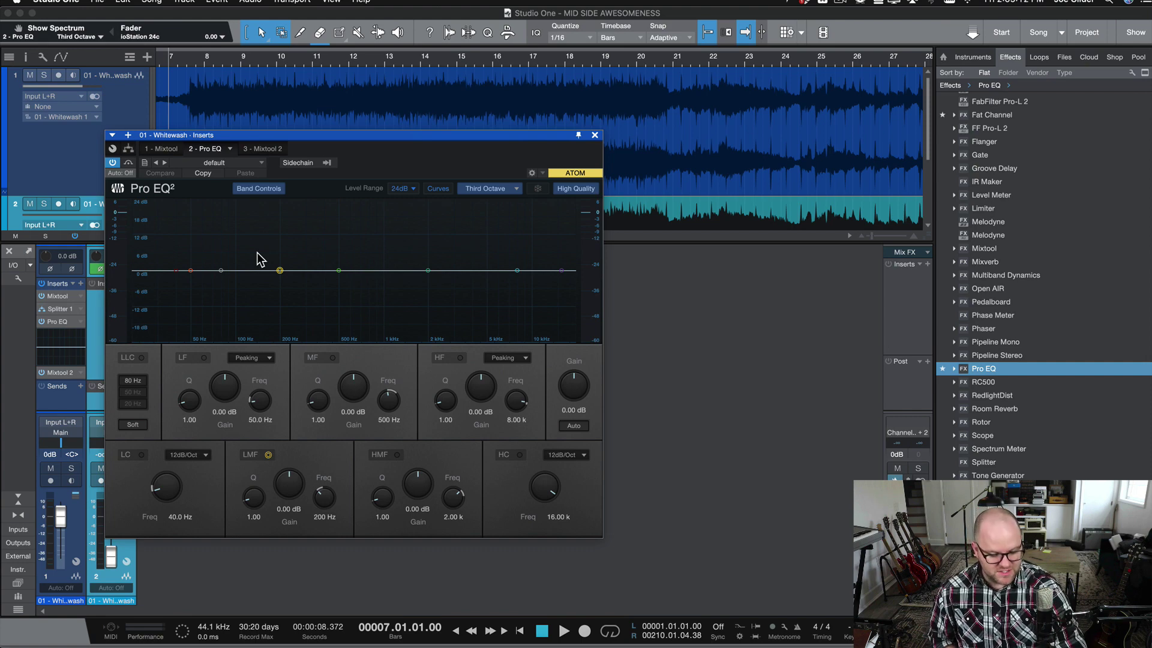
pyautogui.press('space')
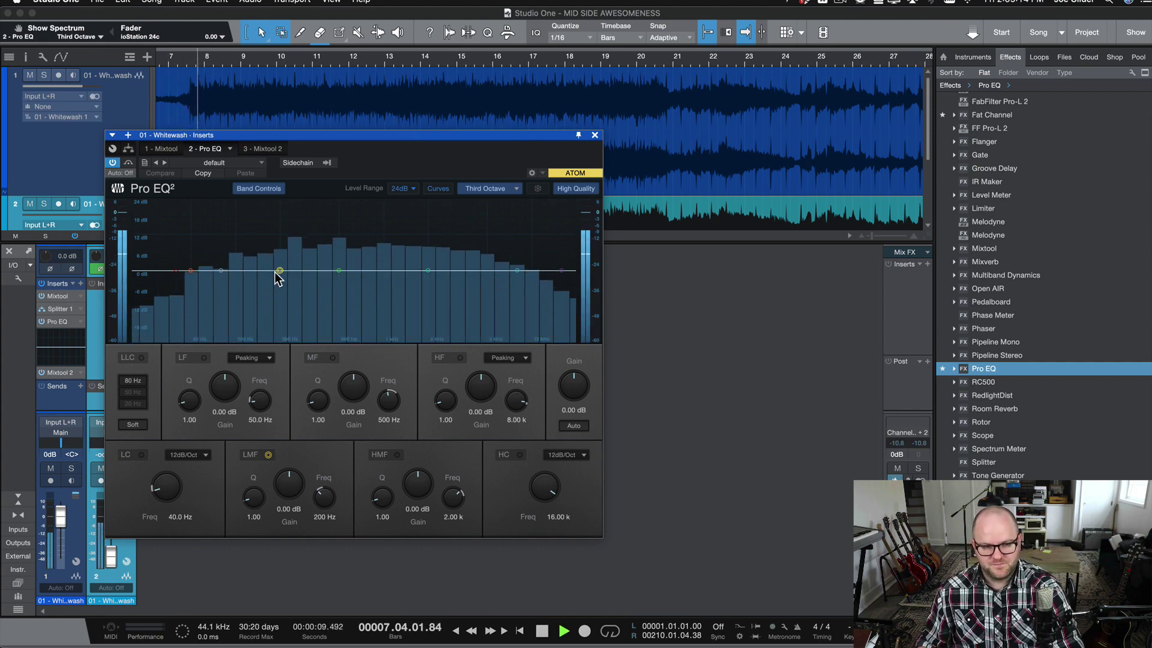
pyautogui.moveTo(280, 269); pyautogui.dragTo(263, 298)
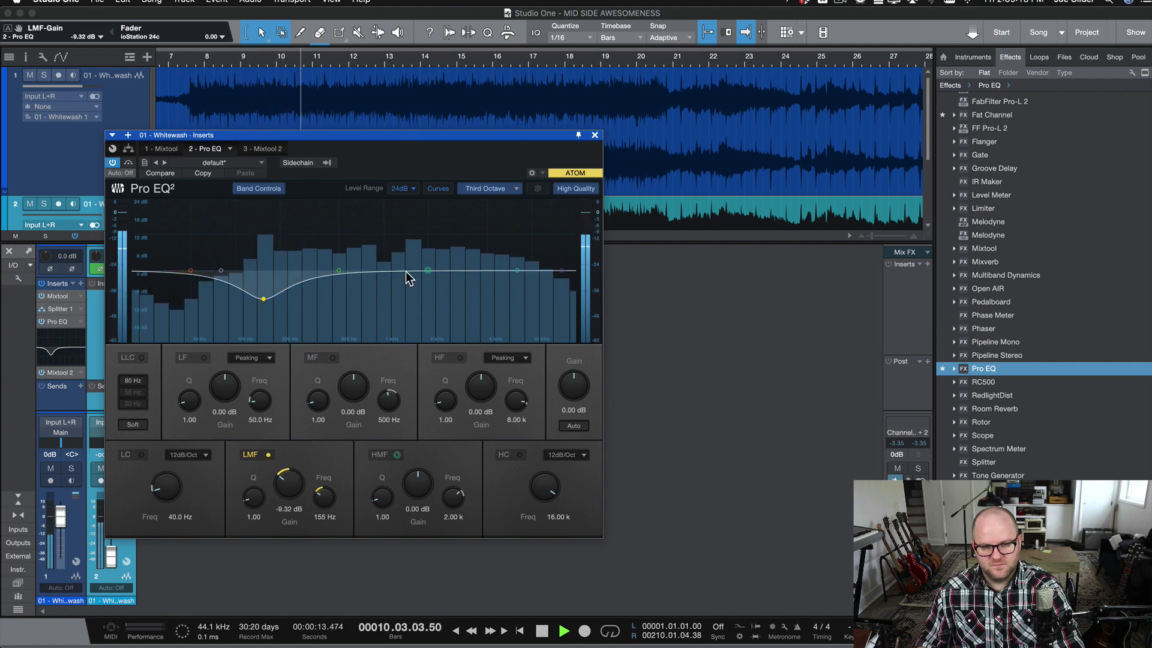
pyautogui.moveTo(519, 269); pyautogui.dragTo(539, 255)
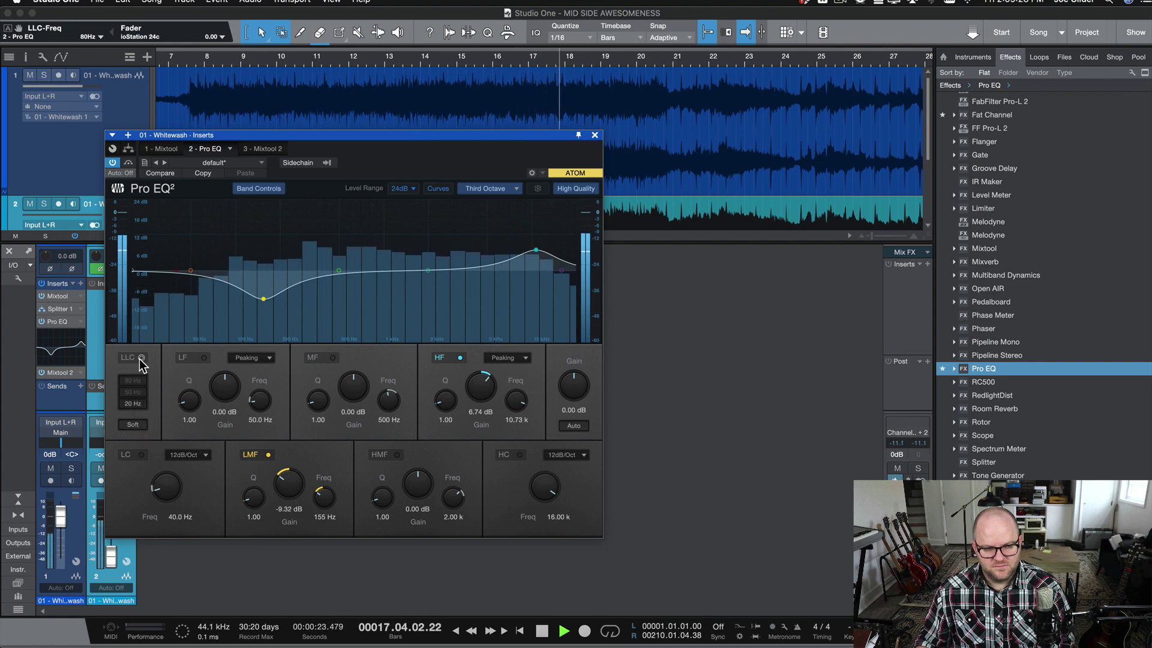
pyautogui.click(142, 357)
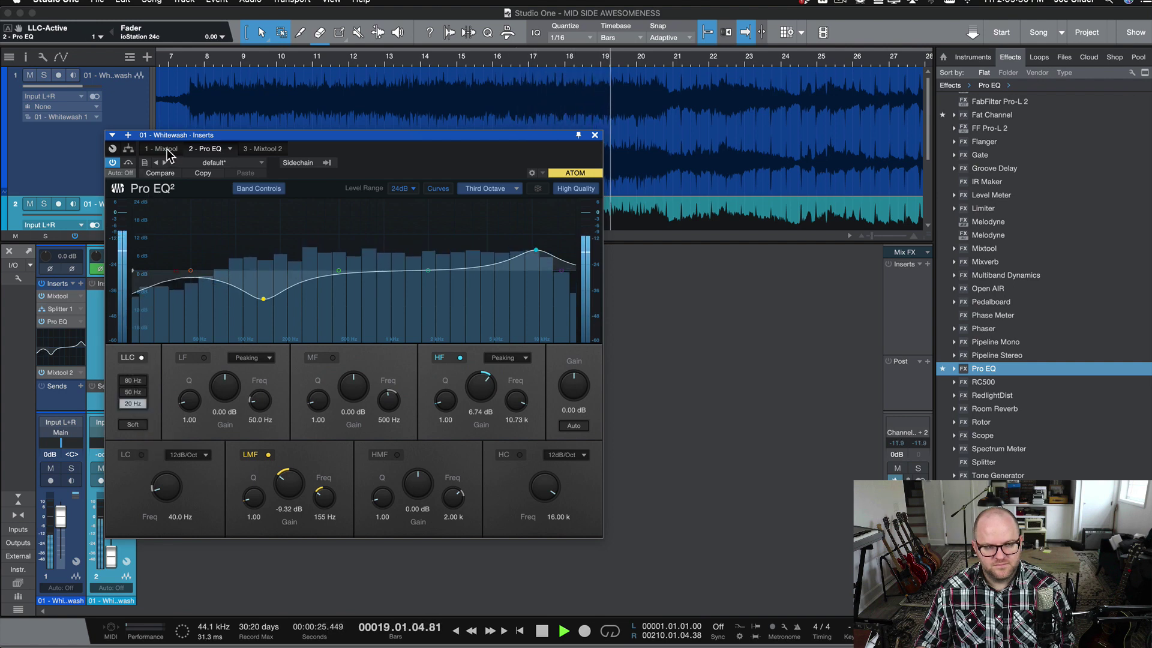
# Return to the channel's routing view and switch the Pro EQ off and on during playback to compare the sound
pyautogui.click(129, 148)
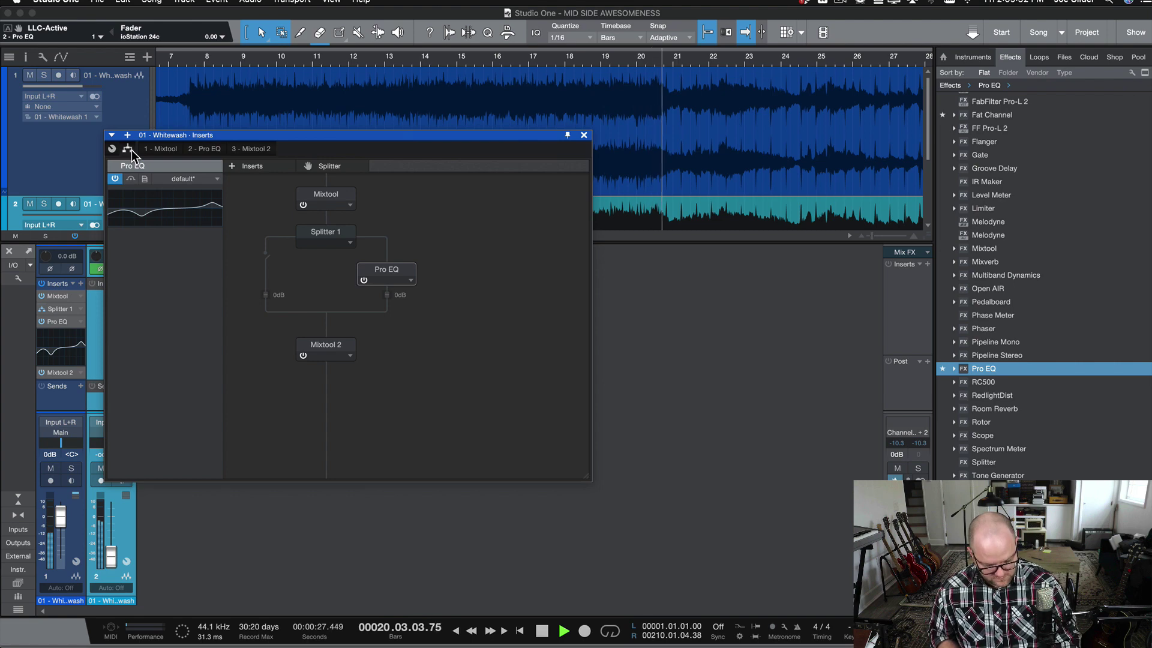
pyautogui.press('space')
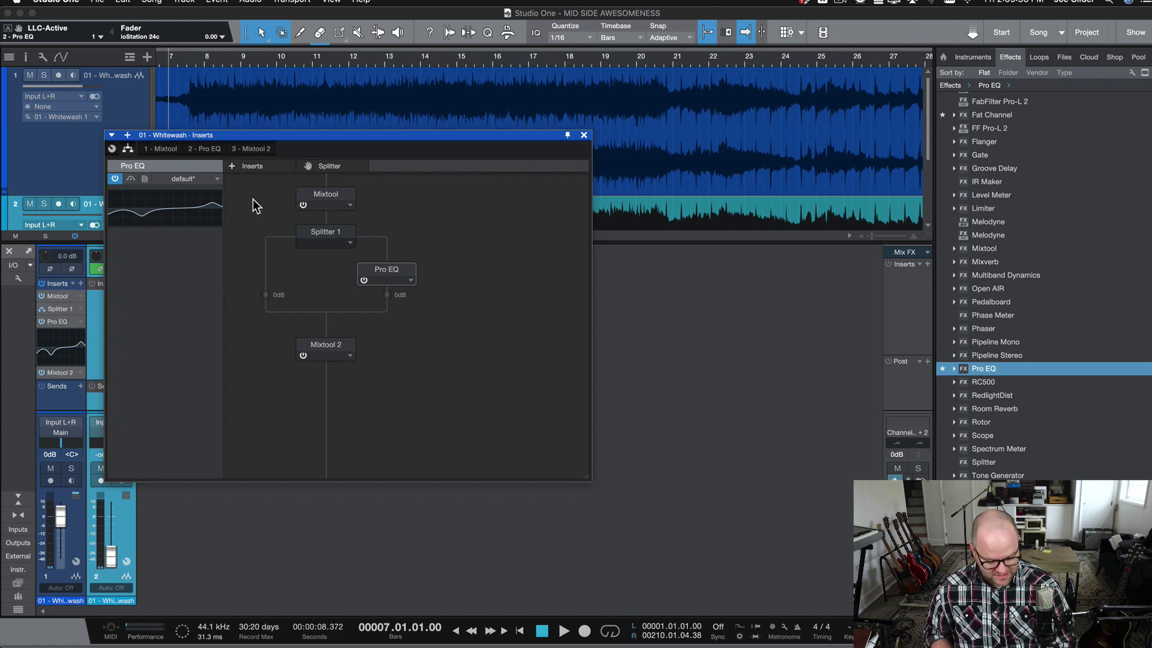
pyautogui.press('space')
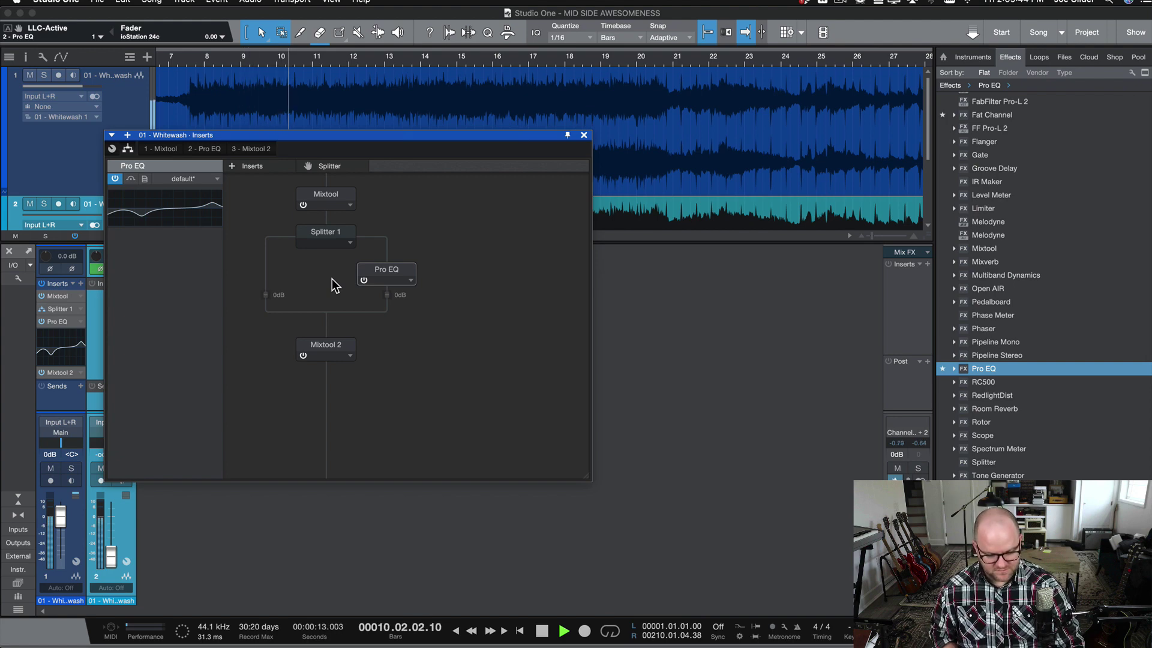
pyautogui.press('space')
pyautogui.click(364, 280)
pyautogui.click(363, 280)
pyautogui.click(364, 280)
pyautogui.click(364, 280)
pyautogui.click(364, 280)
pyautogui.click(363, 280)
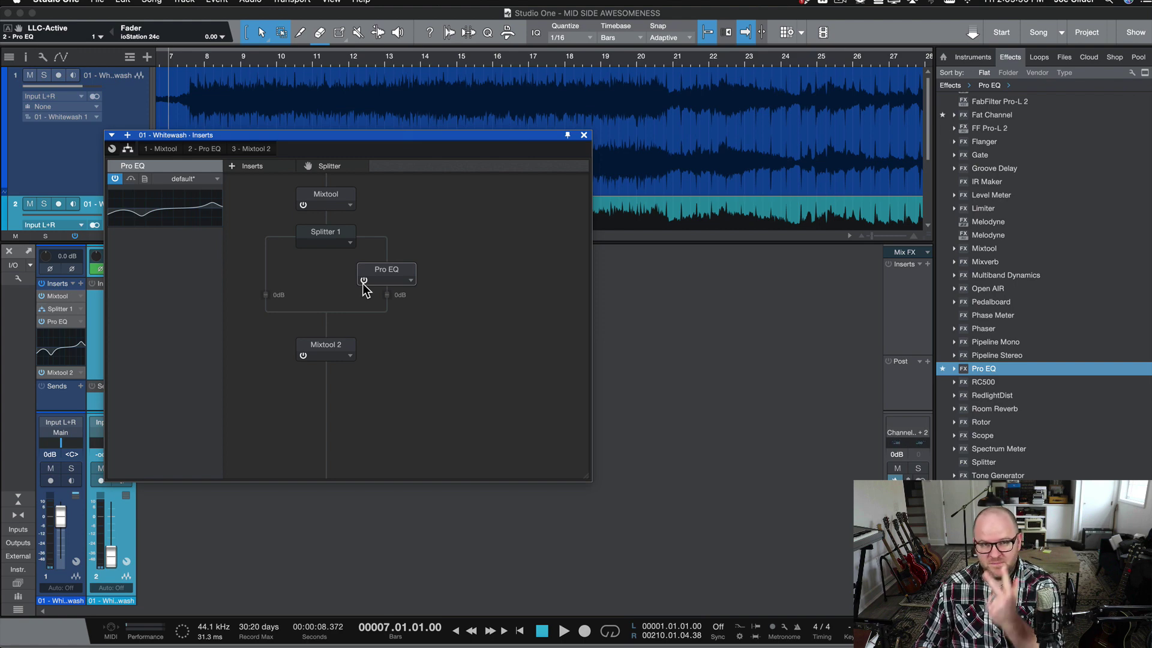
pyautogui.click(364, 281)
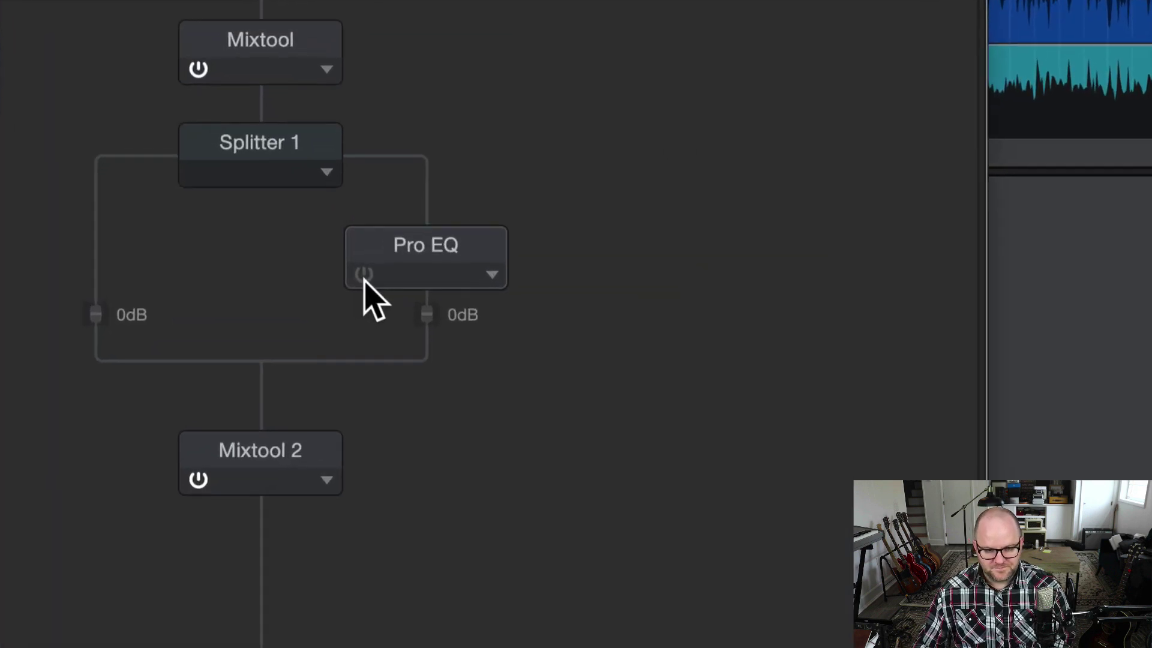
pyautogui.click(363, 279)
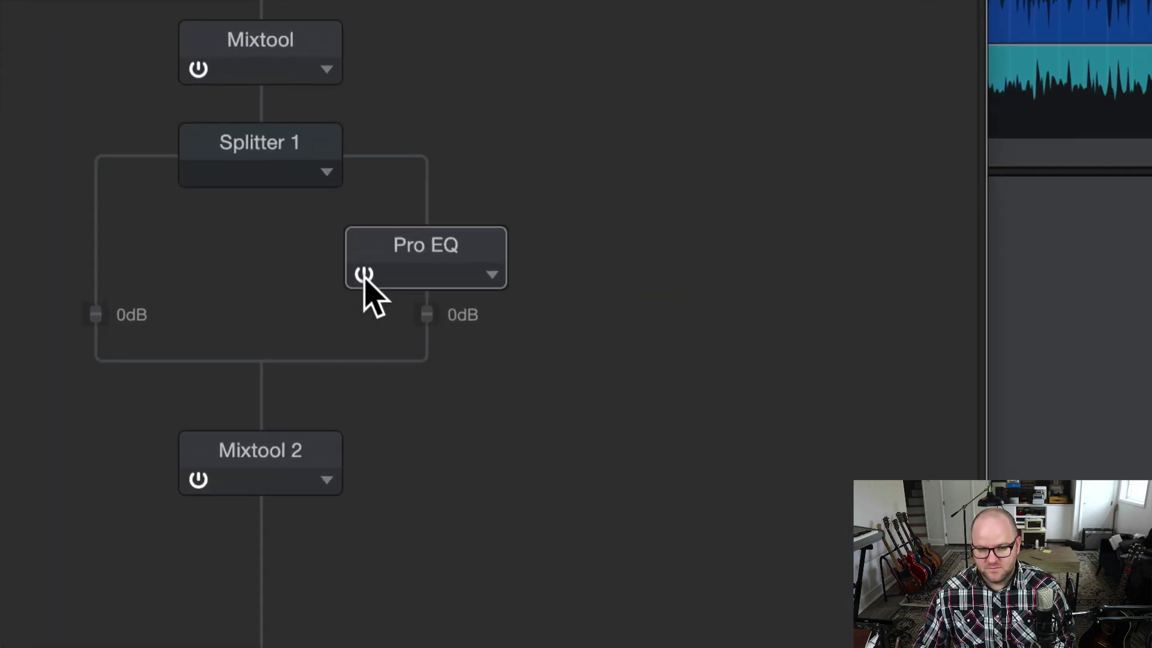
pyautogui.click(363, 276)
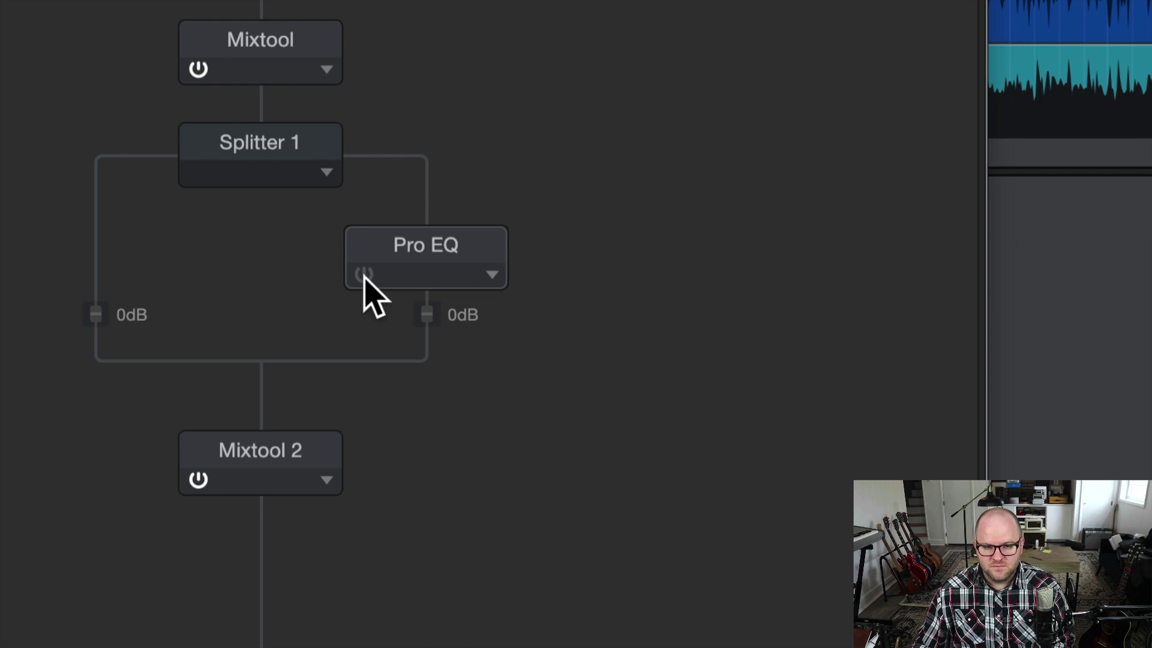
pyautogui.click(363, 276)
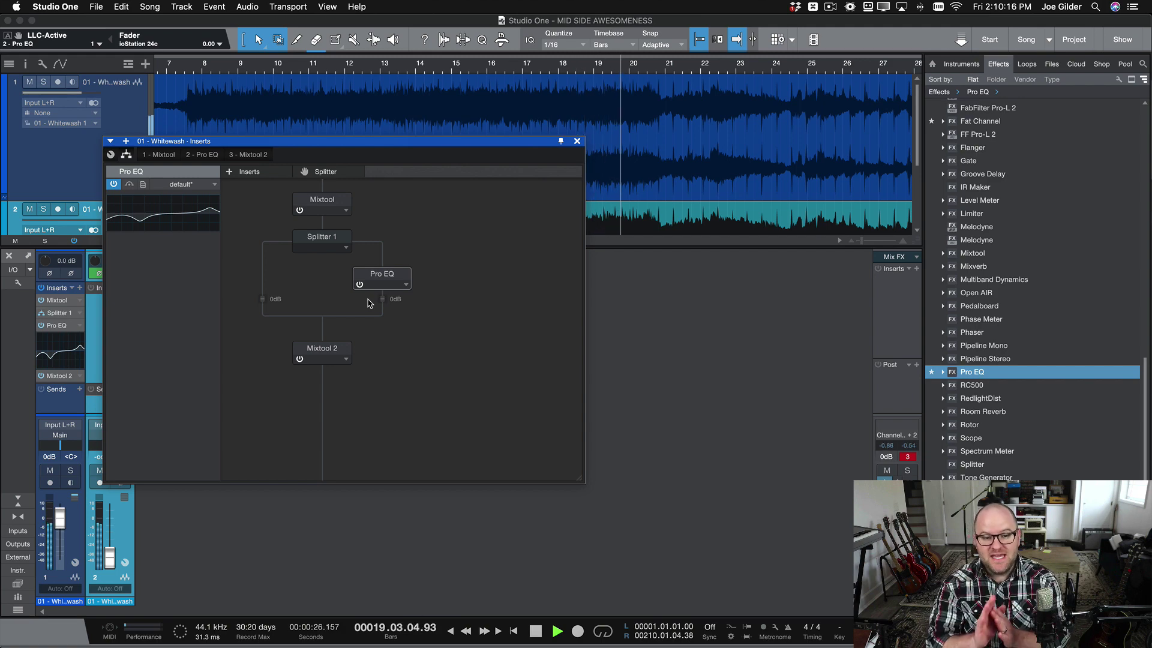
# Remove the Pro EQ from the Splitter's second branch and close the channel's routing window
pyautogui.click(405, 284)
pyautogui.click(394, 336)
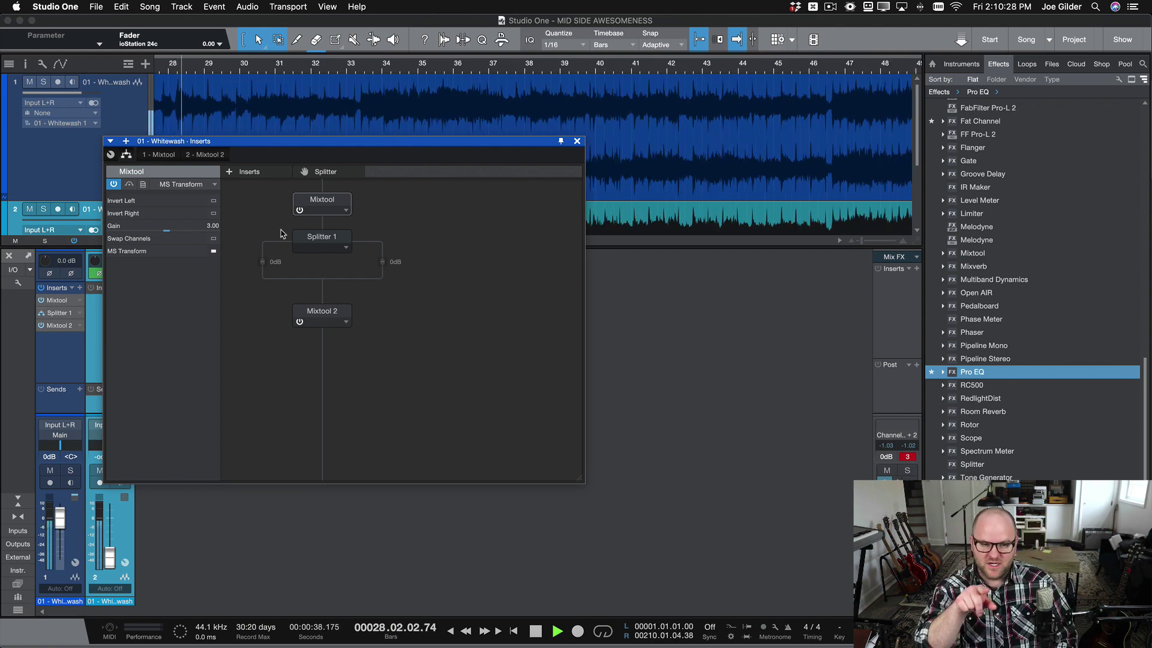
pyautogui.click(577, 142)
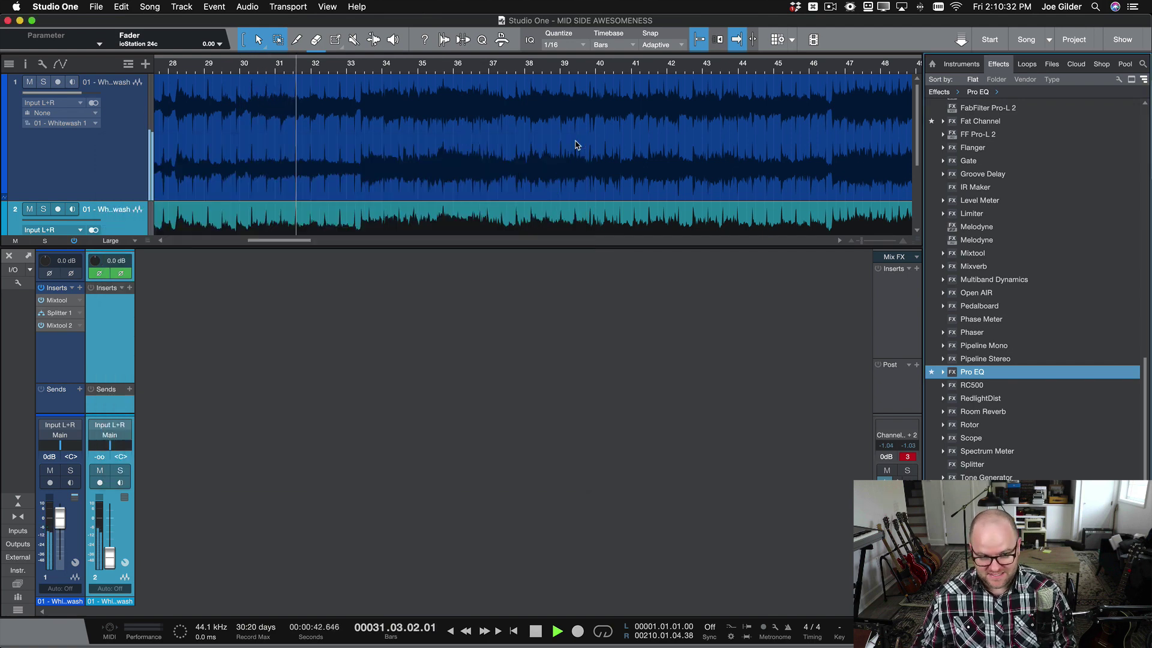
# Store the first channel's Mixtool, Splitter and Mixtool 2 inserts as an FX chain named MID SIDE
pyautogui.click(72, 289)
pyautogui.scroll(-6, 91, 352)
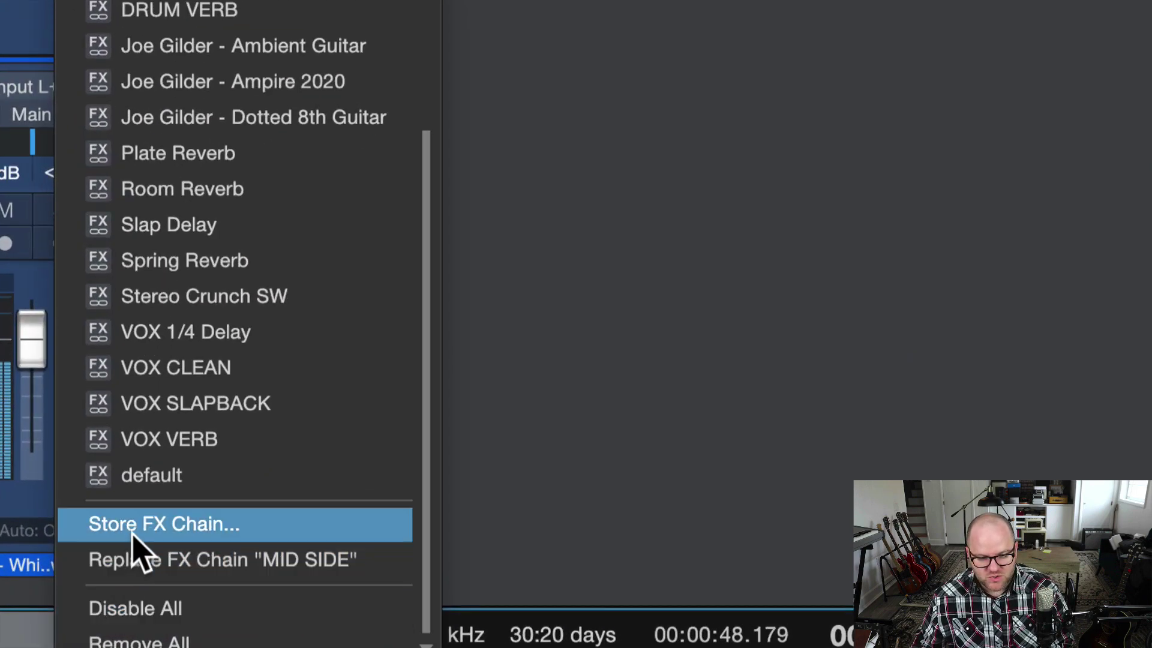
pyautogui.click(133, 531)
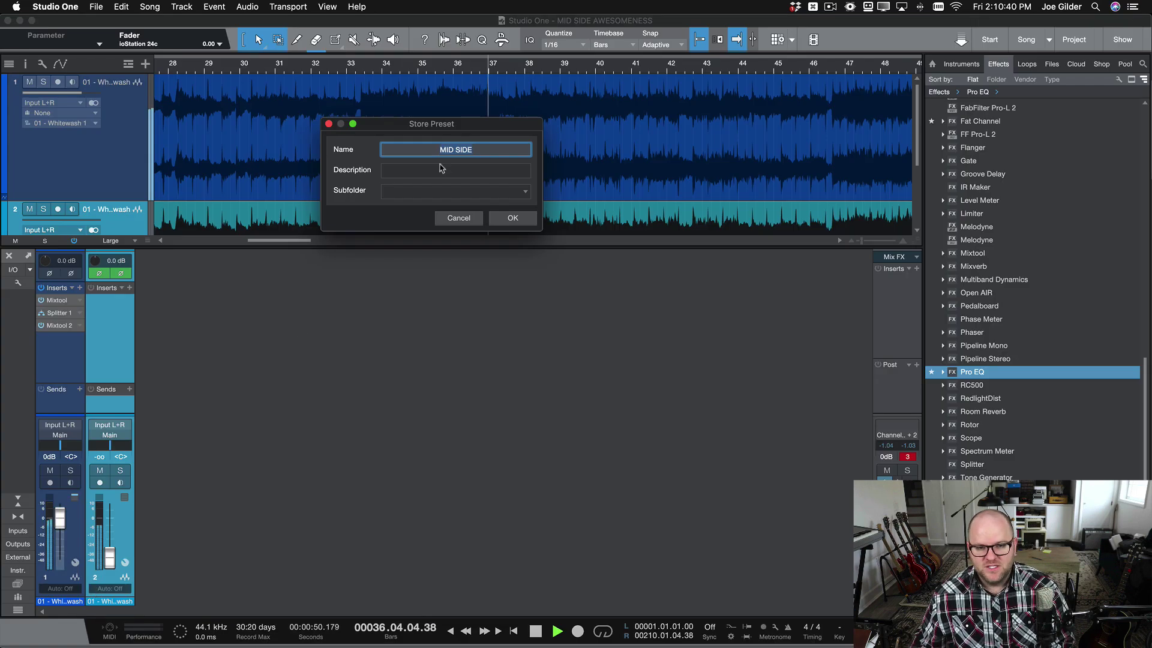
pyautogui.write('SIDE')
pyautogui.press('Return')
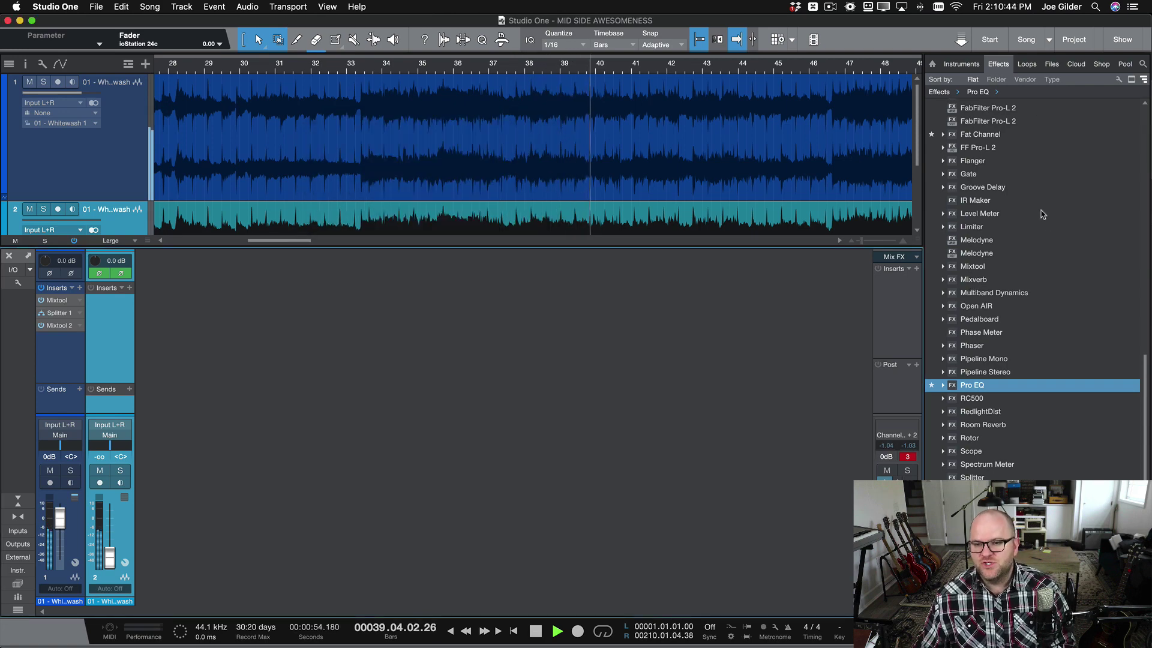
# Load the stored MID-SIDE FX chain onto the second channel's inserts, check its Splitter routing, and close the routing window
pyautogui.click(944, 107)
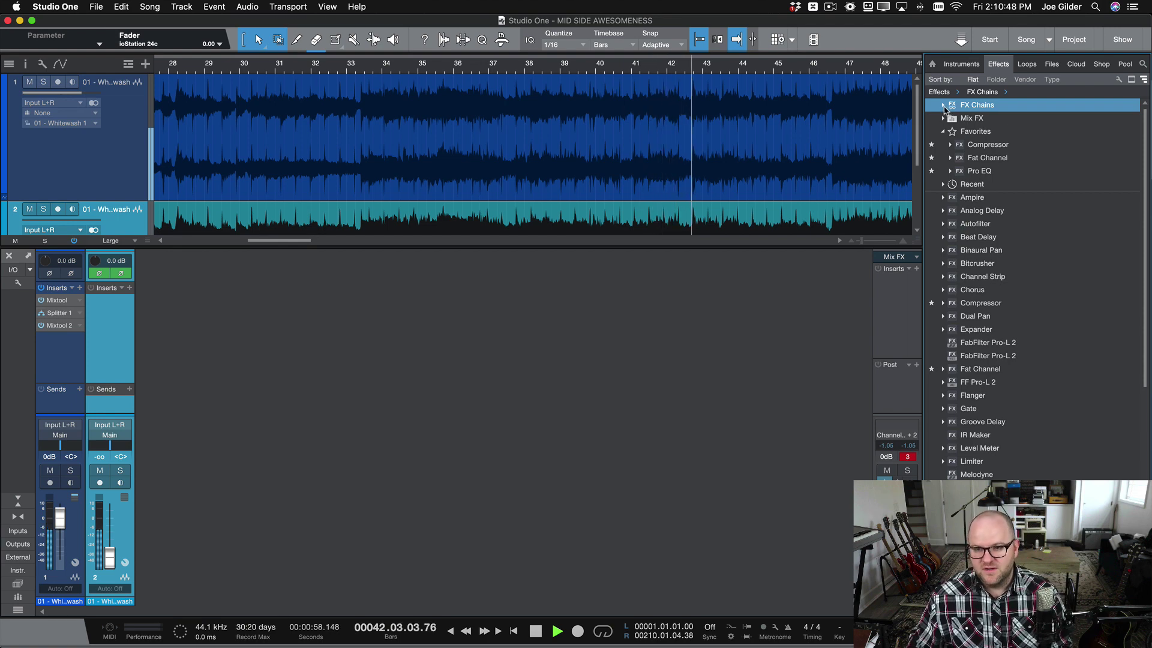
pyautogui.click(944, 107)
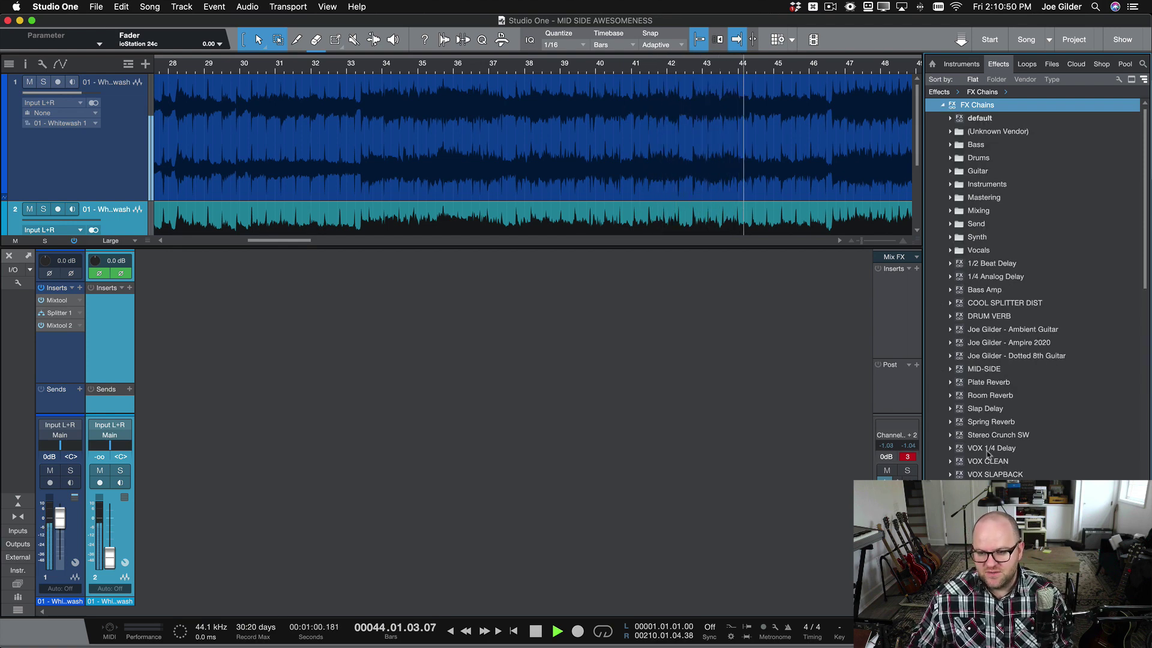
pyautogui.click(974, 370)
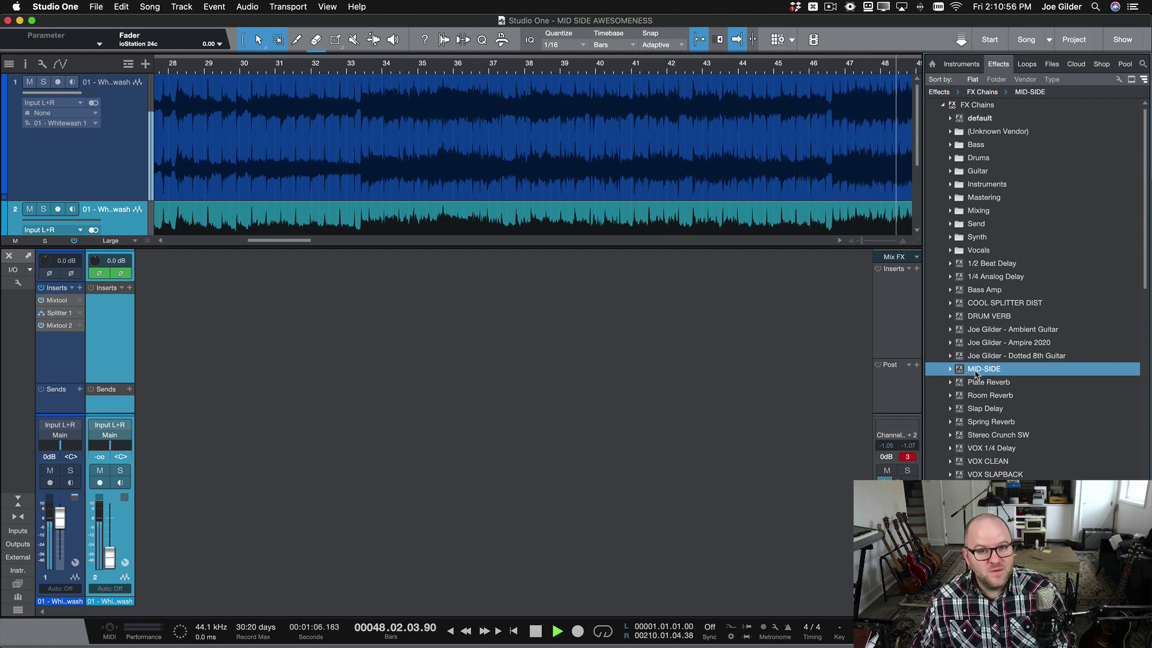
pyautogui.moveTo(975, 375); pyautogui.dragTo(103, 312)
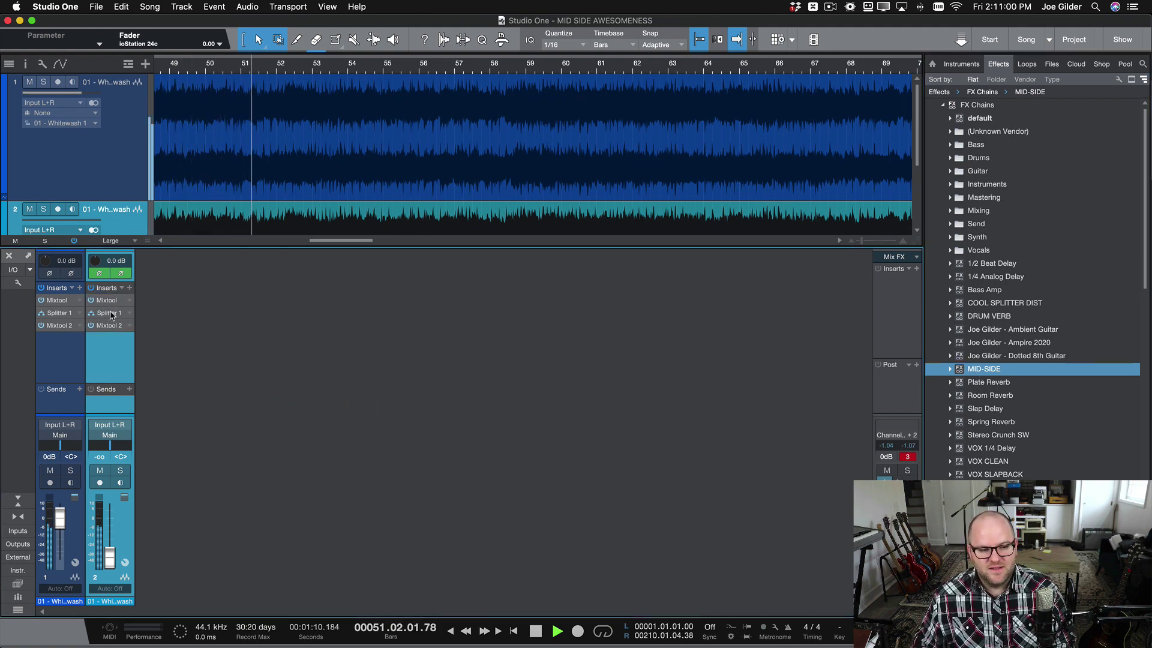
pyautogui.click(103, 312)
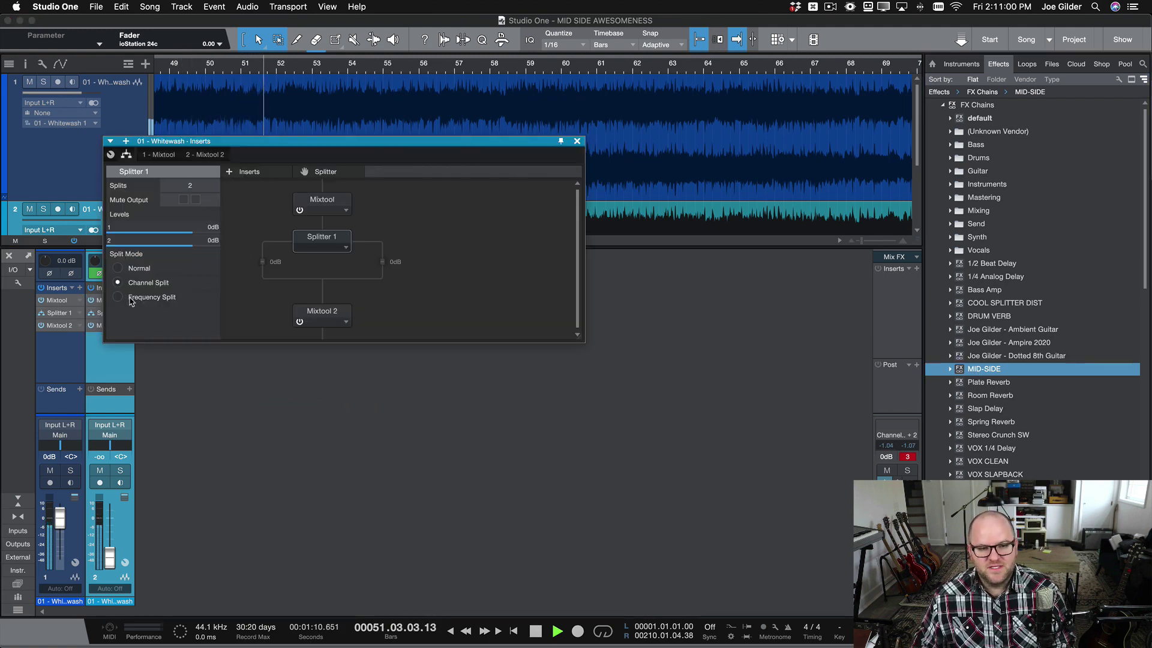
pyautogui.click(577, 142)
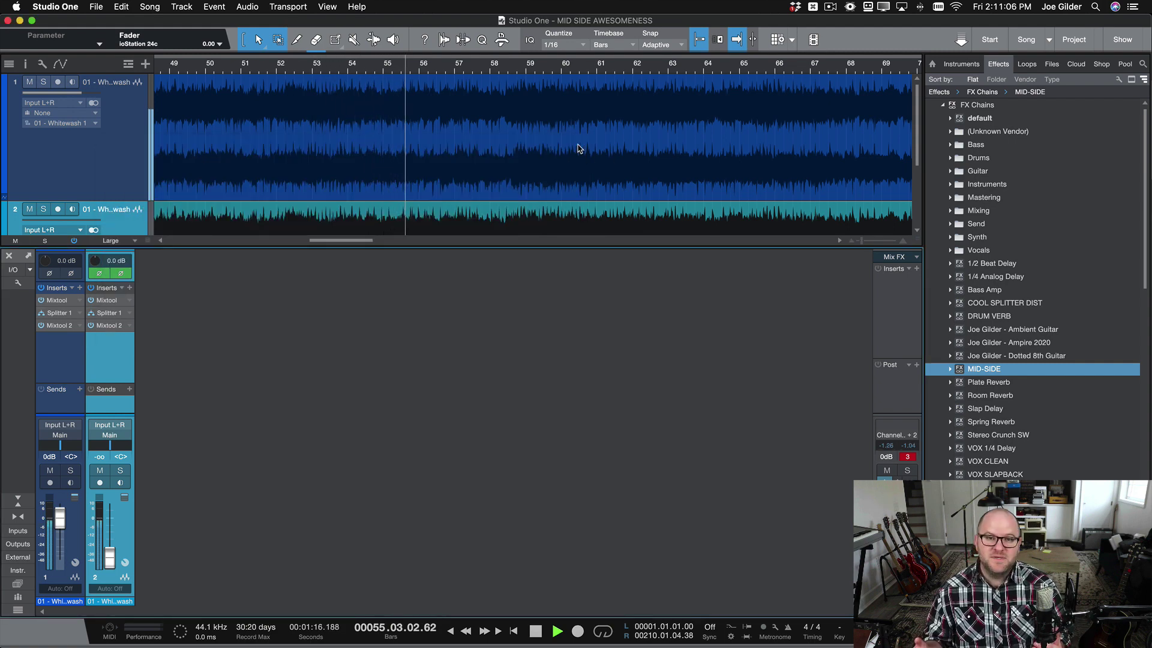